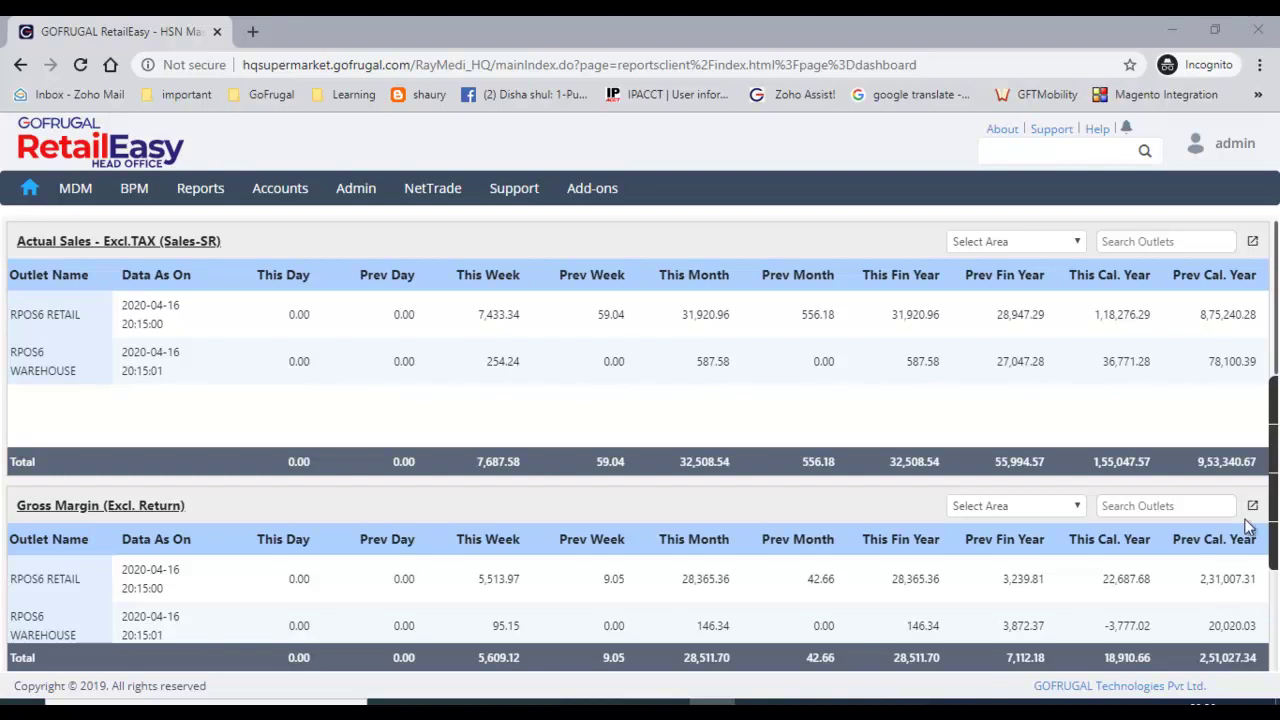
# Open Admin > Setup Configuration Settings at Tax Configurations, showing GST with tax number length 15.
pyautogui.click(358, 190)
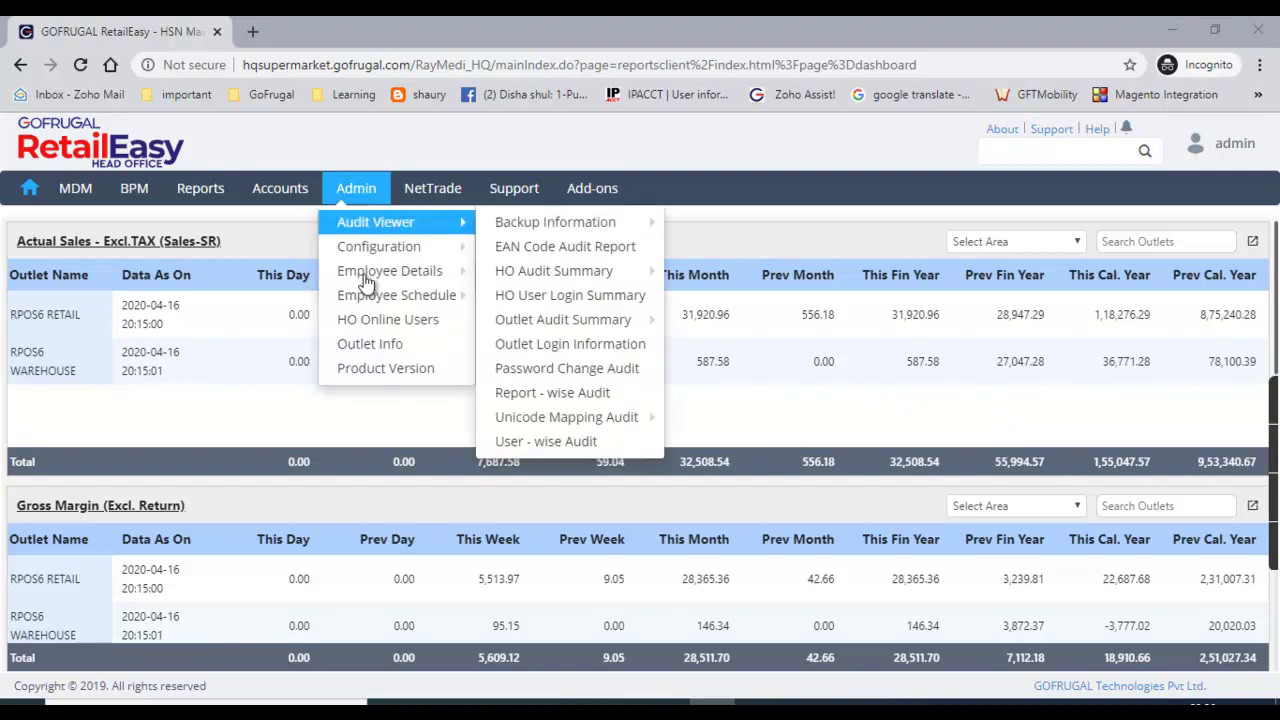
pyautogui.moveTo(418, 248)
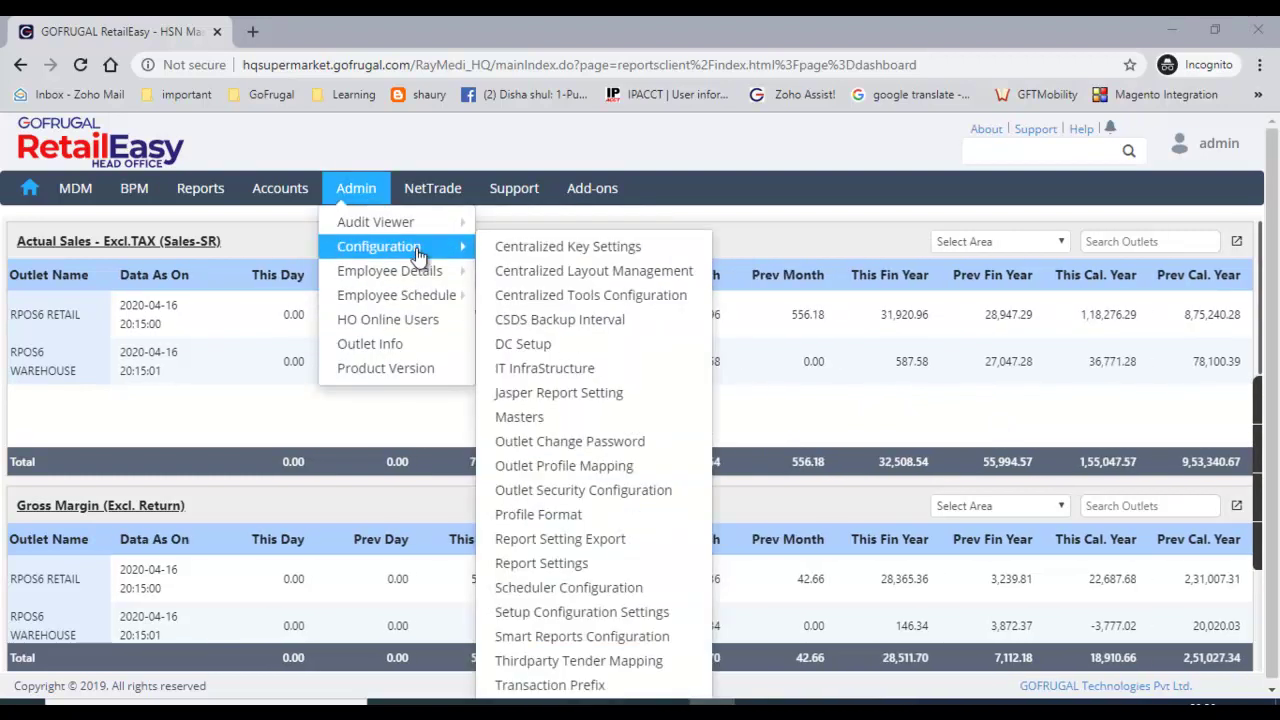
pyautogui.click(563, 620)
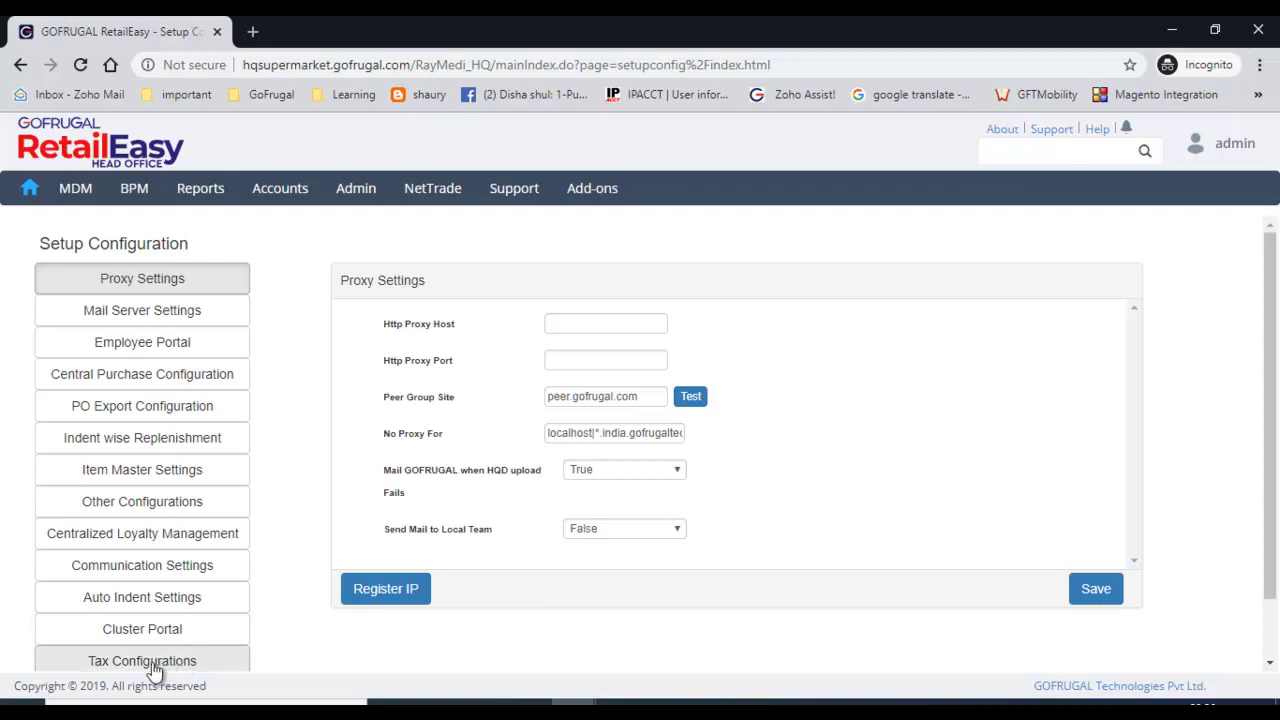
pyautogui.click(196, 664)
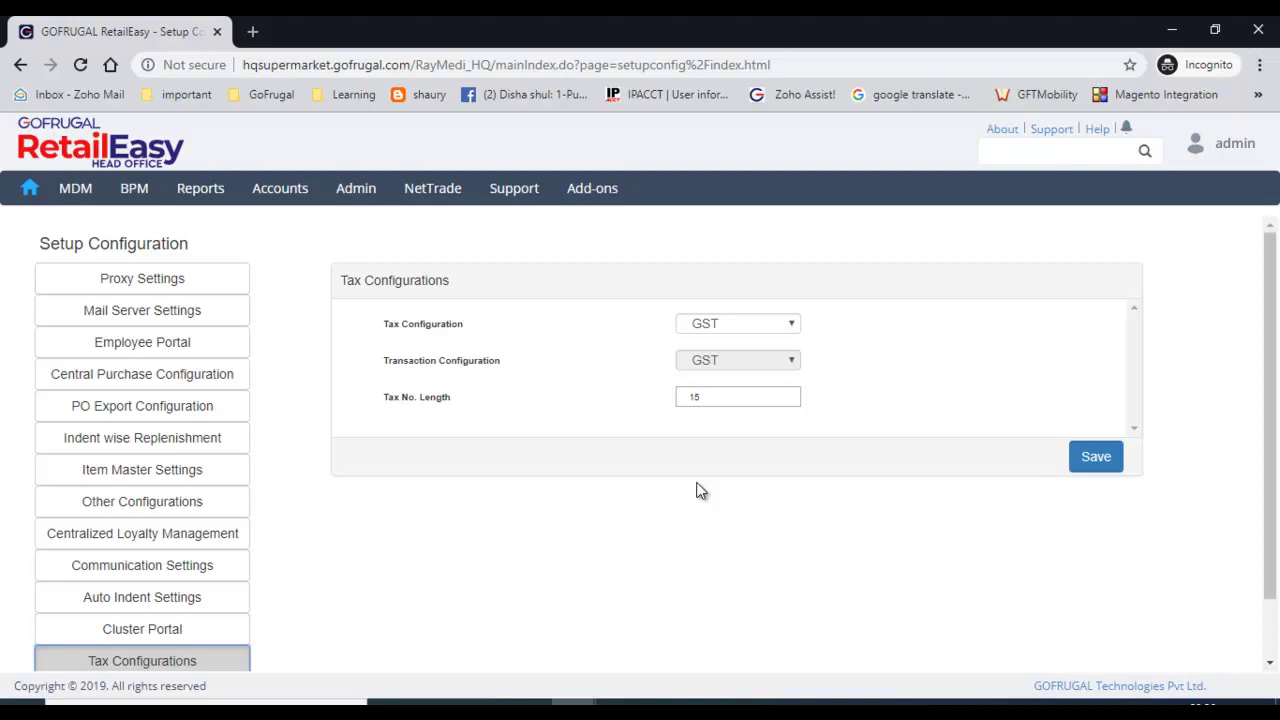
pyautogui.click(776, 326)
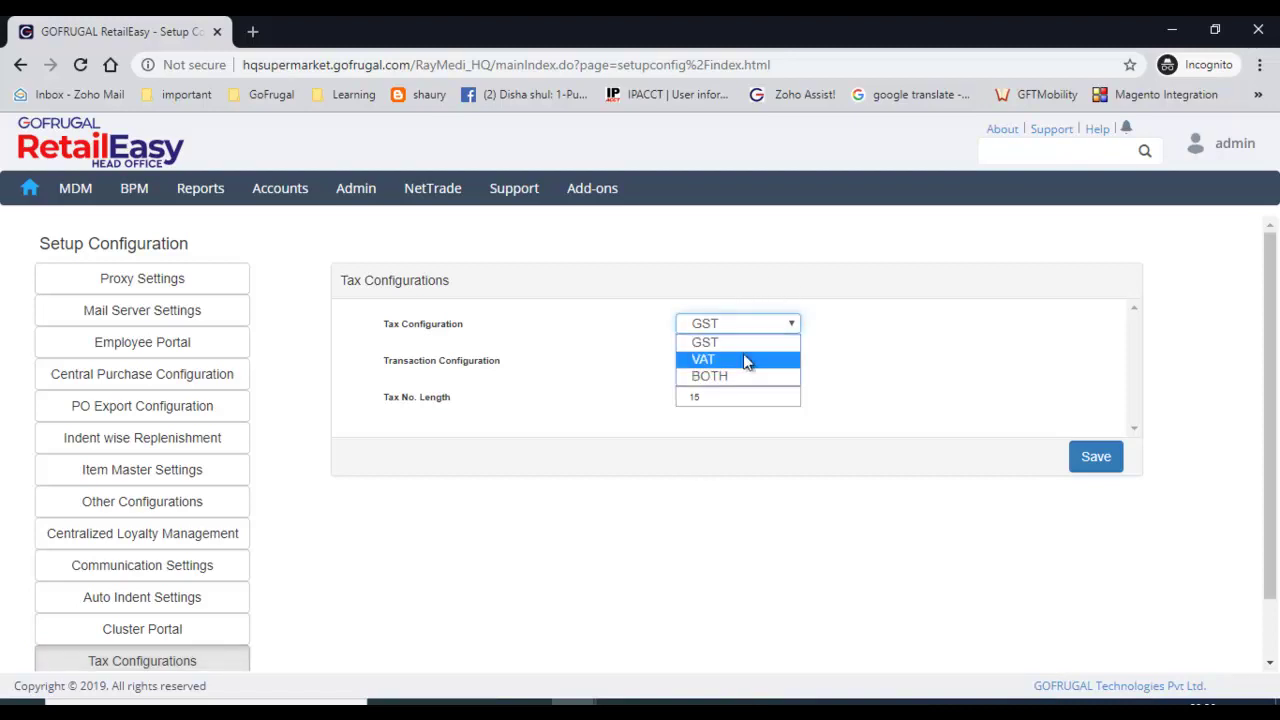
# Change the Tax Configuration setting from GST to VAT.
pyautogui.click(748, 360)
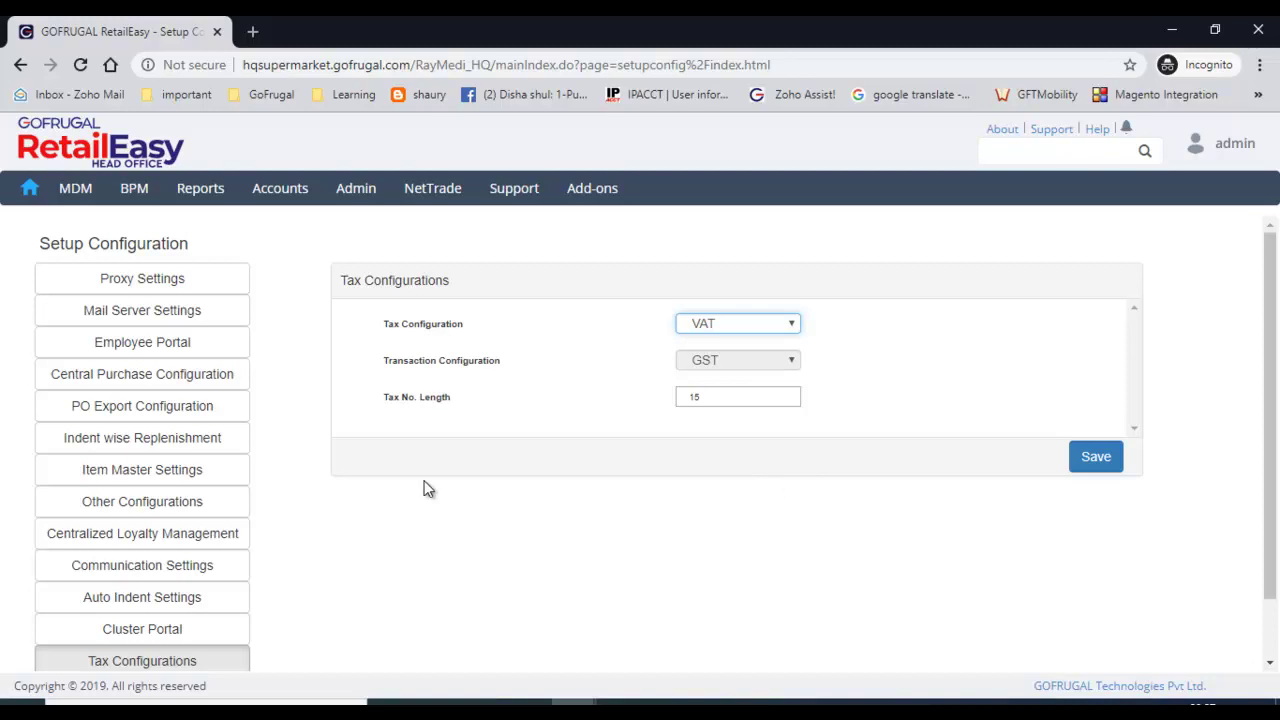
pyautogui.click(72, 190)
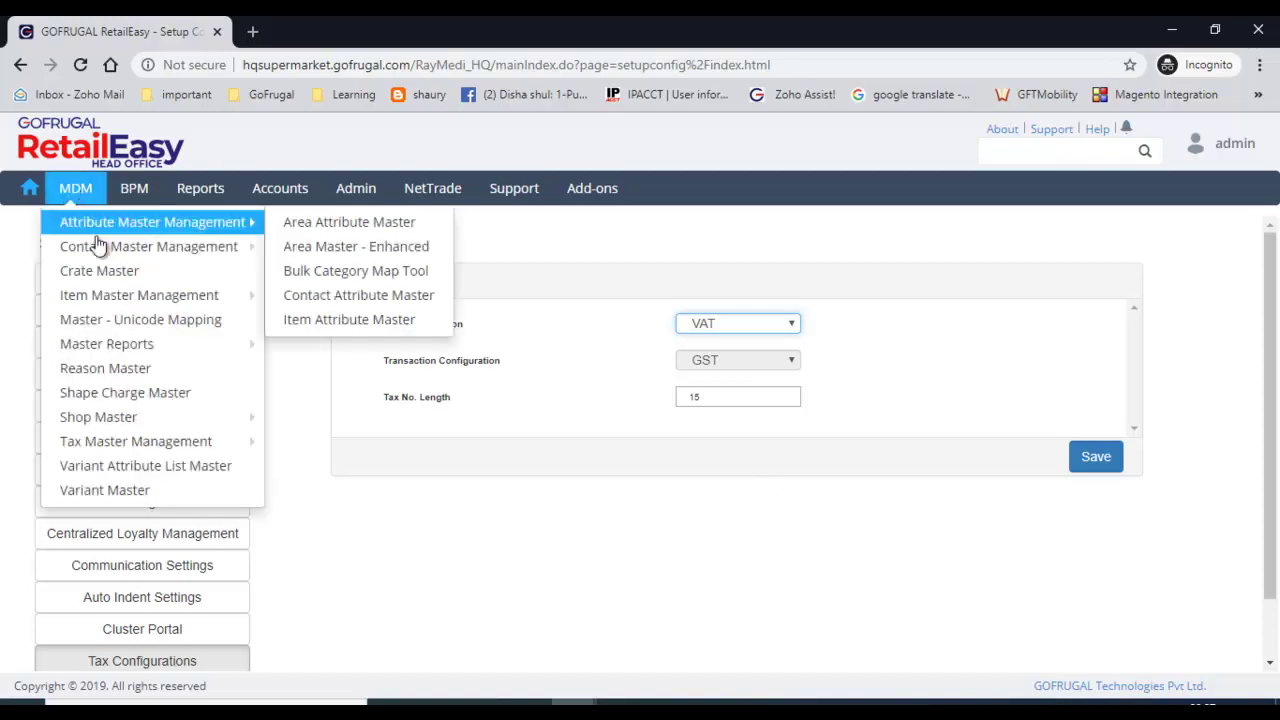
# Open the GST Master and scroll through its 20 tax codes with IGST, CGST and SGST rates.
pyautogui.moveTo(134, 446)
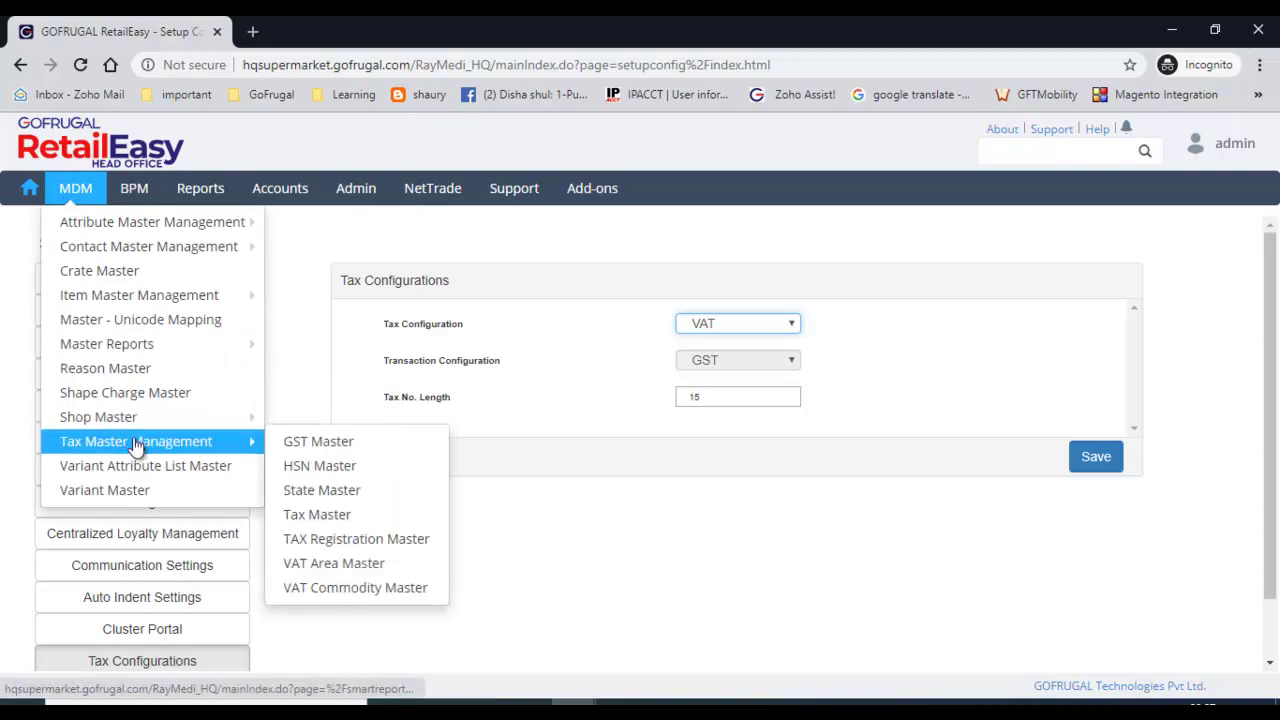
pyautogui.click(335, 446)
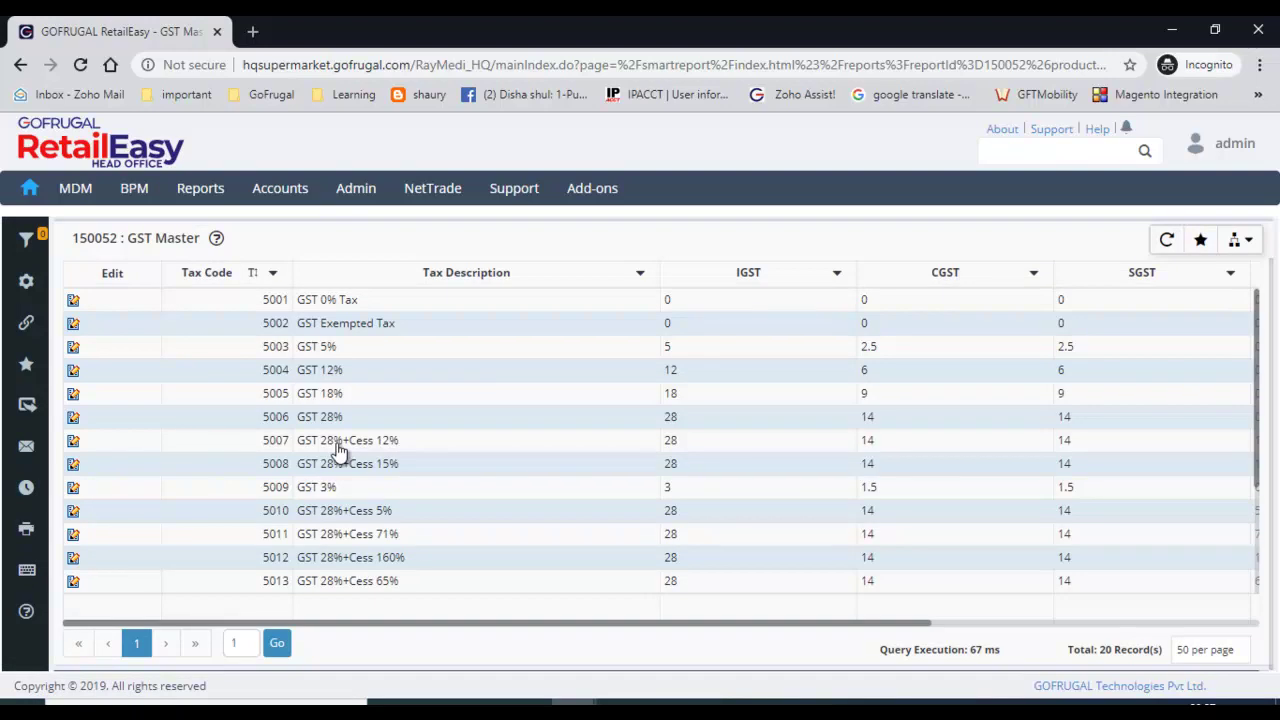
pyautogui.scroll(-3, 340, 450)
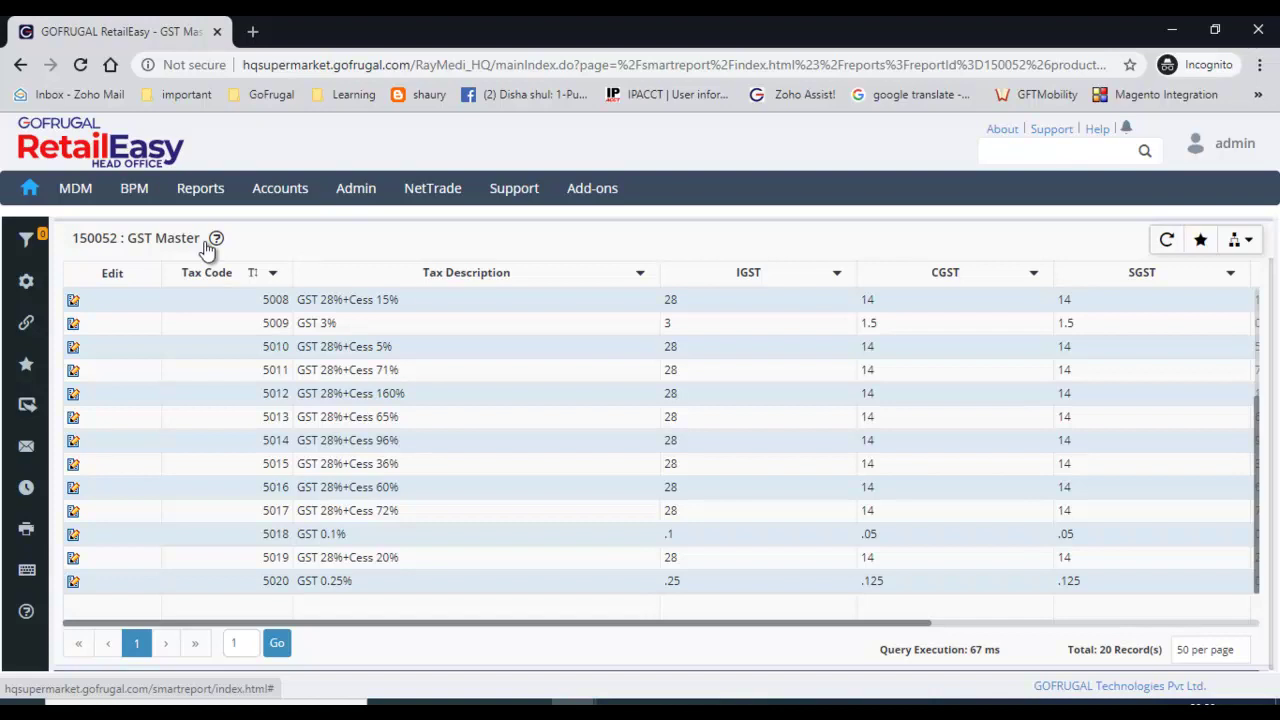
pyautogui.click(75, 188)
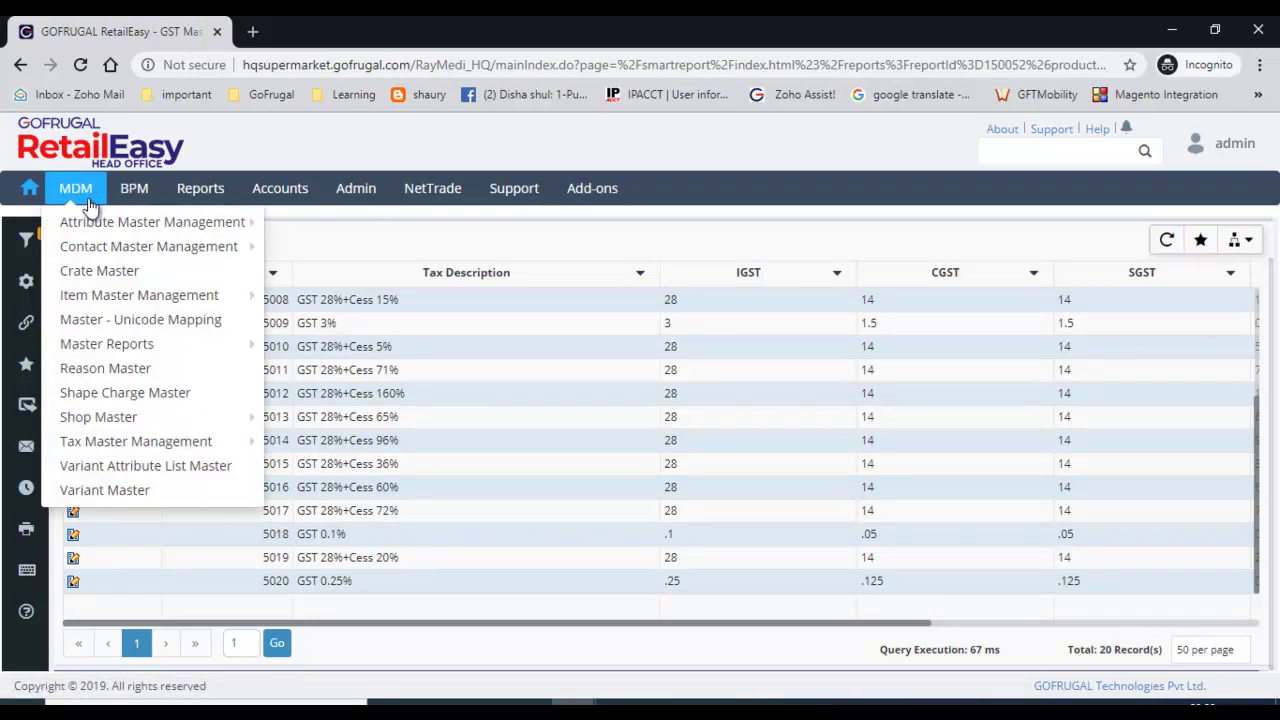
# Open the HSN Master list and start adding new HSN codes.
pyautogui.moveTo(170, 447)
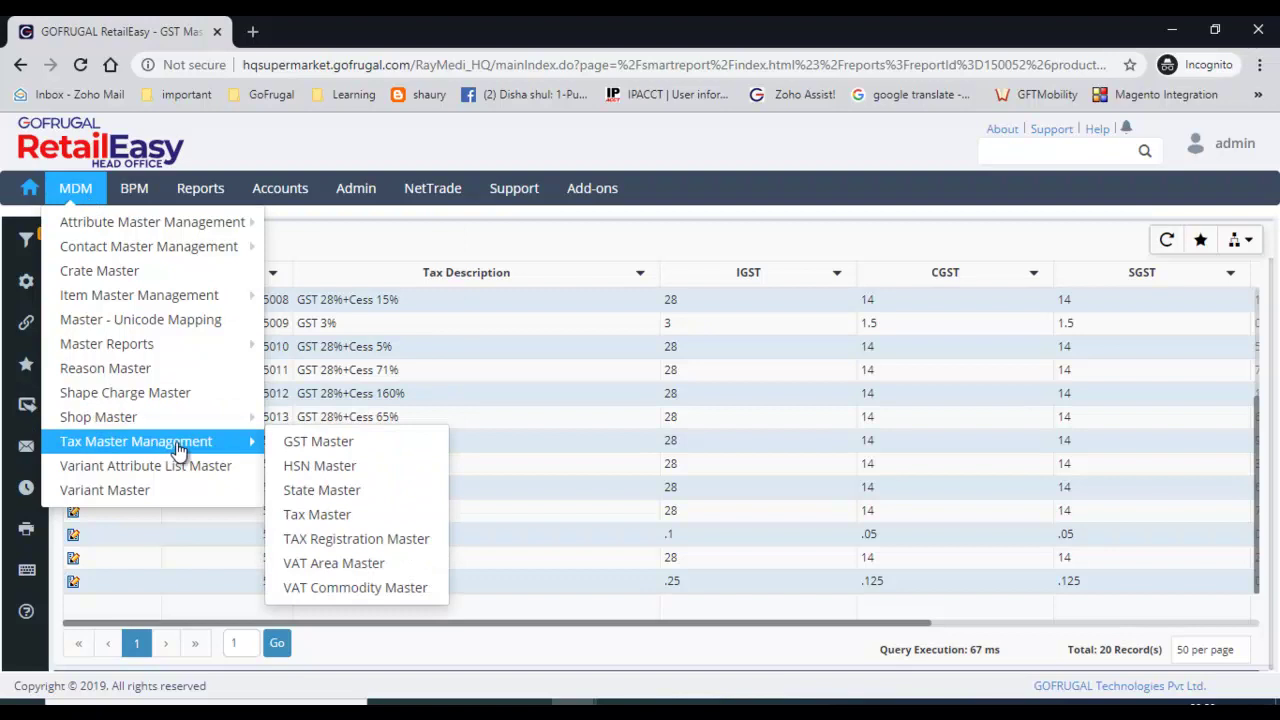
pyautogui.click(381, 470)
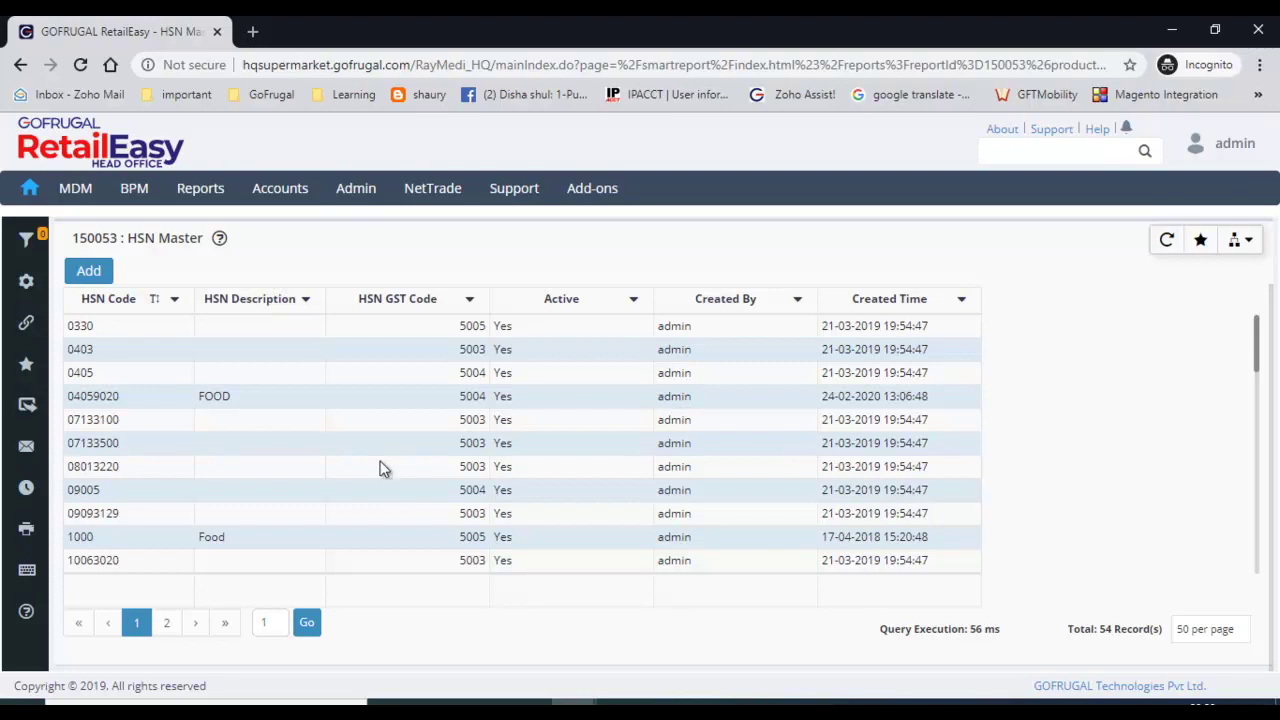
pyautogui.click(91, 271)
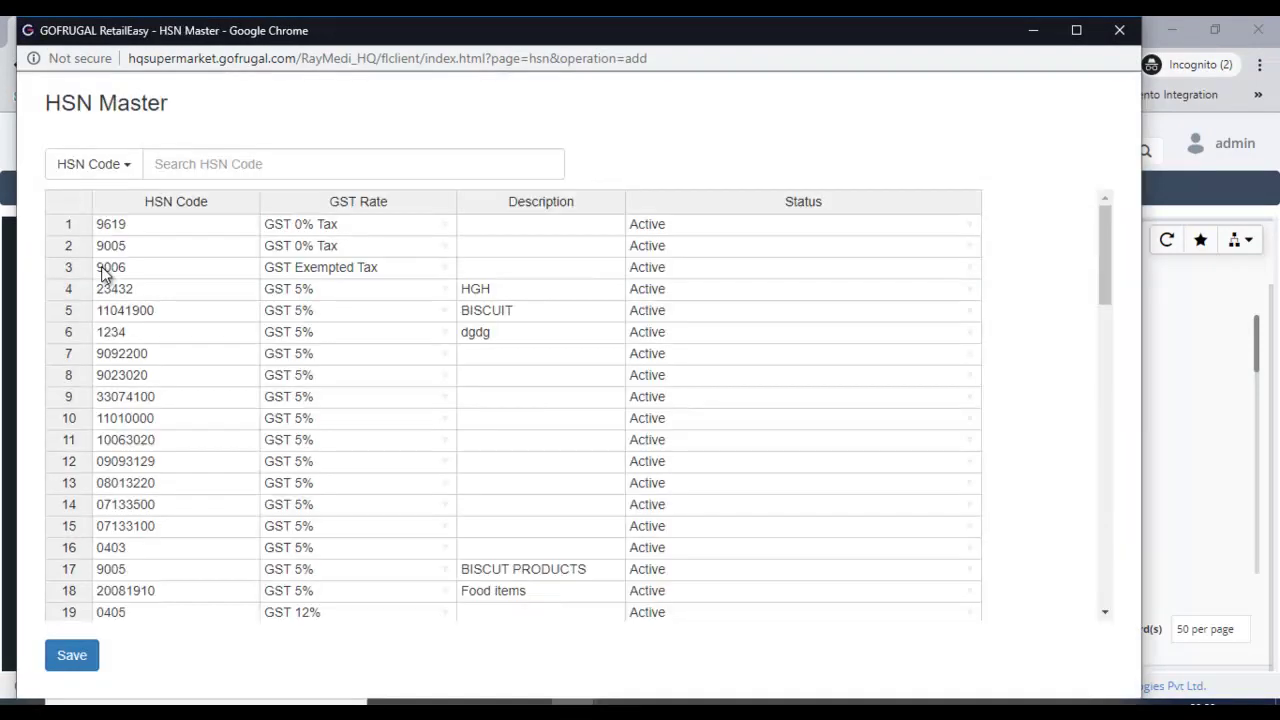
# Enter HSN code 888880 in empty row 55 with a GST rate of 12%.
pyautogui.click(200, 577)
pyautogui.press('Down')
pyautogui.press('Down')
pyautogui.press('Down')
pyautogui.press('Down')
pyautogui.press('Down')
pyautogui.press('Down')
pyautogui.press('Down')
pyautogui.press('Down')
pyautogui.press('Down')
pyautogui.press('Down')
pyautogui.press('Down')
pyautogui.press('Down')
pyautogui.press('Down')
pyautogui.press('Down')
pyautogui.press('Down')
pyautogui.press('Down')
pyautogui.press('Down')
pyautogui.press('Down')
pyautogui.press('Down')
pyautogui.press('Down')
pyautogui.press('Down')
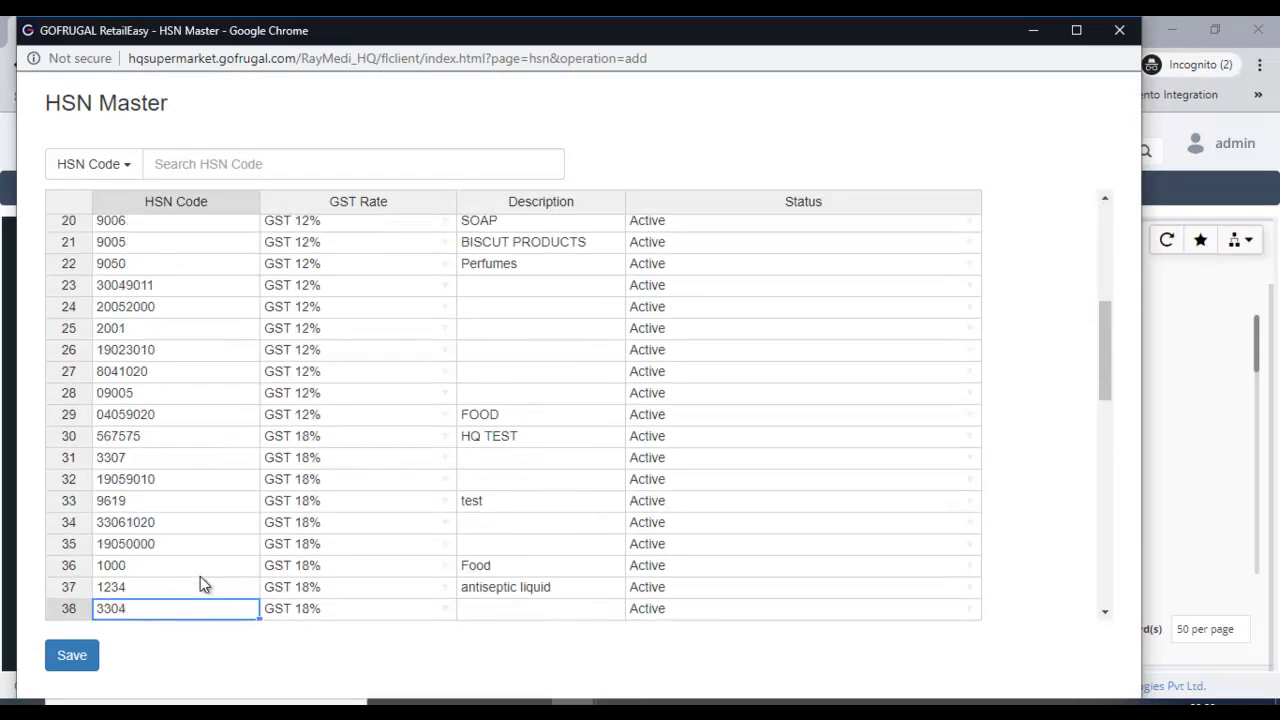
pyautogui.press('Up')
pyautogui.press('Up')
pyautogui.press('Up')
pyautogui.press('Up')
pyautogui.press('Up')
pyautogui.press('Up')
pyautogui.press('Up')
pyautogui.press('Up')
pyautogui.press('Up')
pyautogui.press('Up')
pyautogui.press('Up')
pyautogui.press('Up')
pyautogui.press('Up')
pyautogui.press('Up')
pyautogui.press('Up')
pyautogui.press('Up')
pyautogui.press('Up')
pyautogui.press('Up')
pyautogui.press('Up')
pyautogui.press('Up')
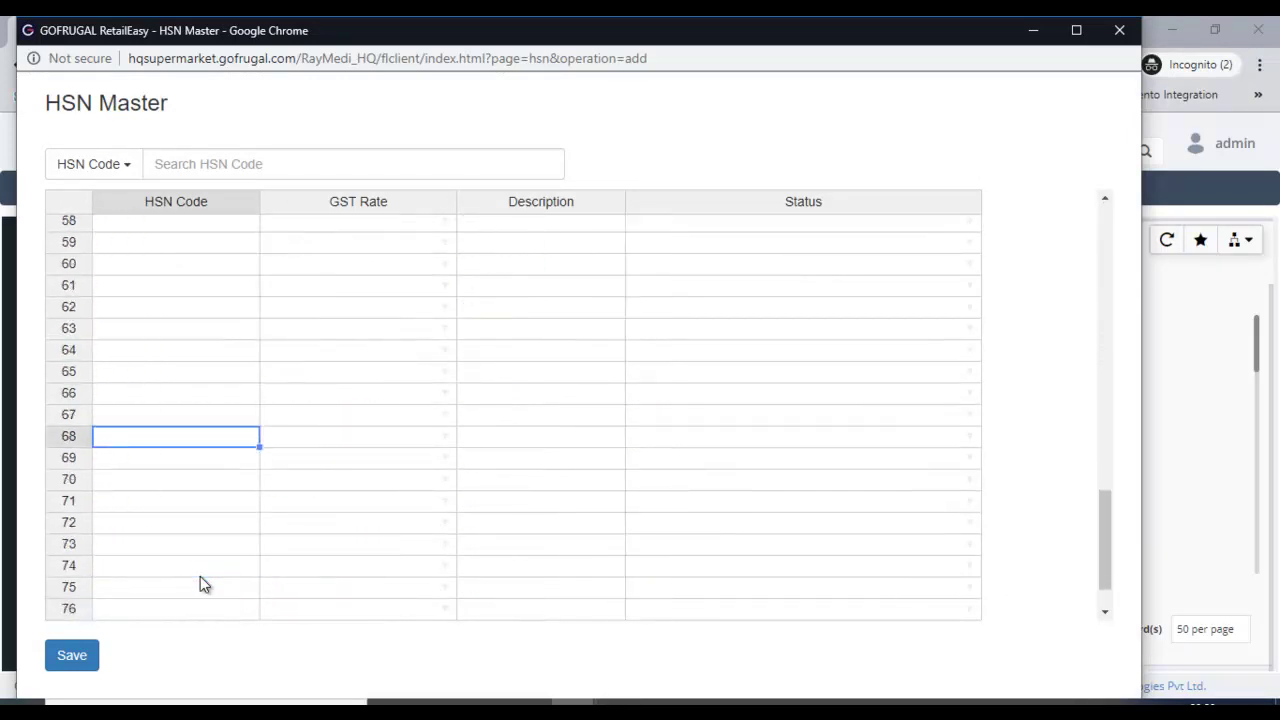
pyautogui.press('Down')
pyautogui.press('Down')
pyautogui.press('Down')
pyautogui.press('Down')
pyautogui.press('Down')
pyautogui.press('Down')
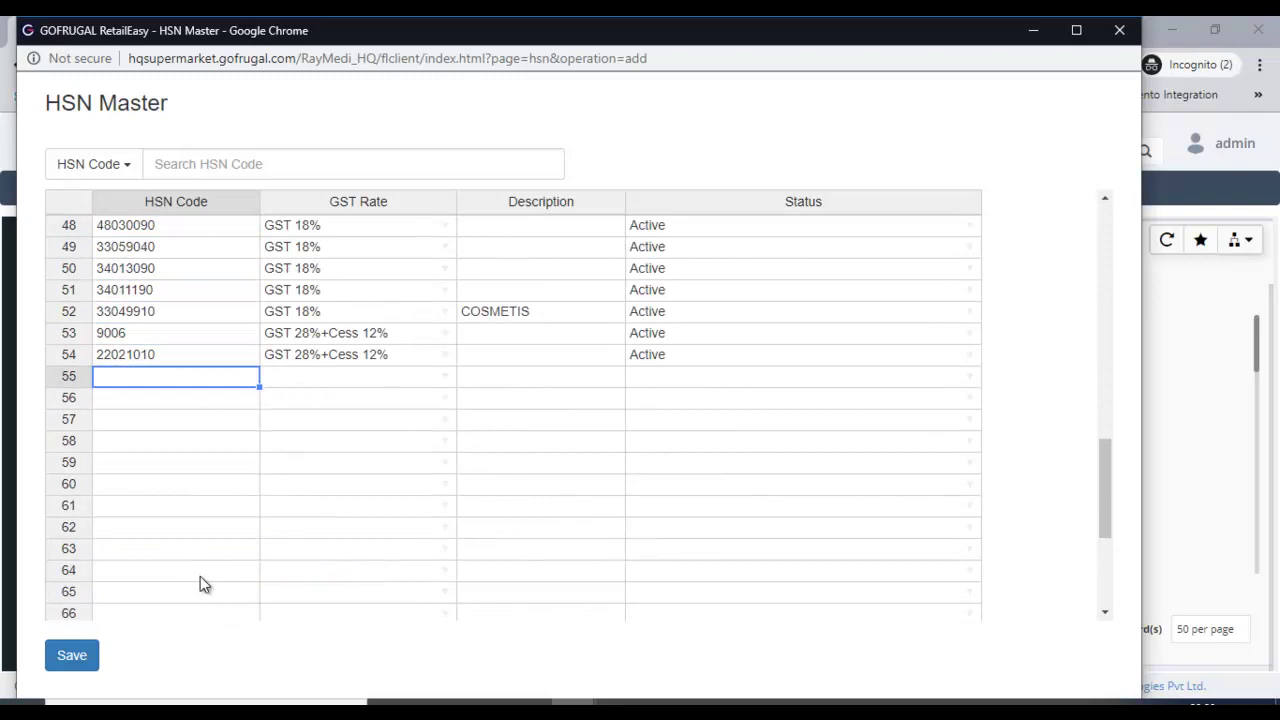
pyautogui.write('888880')
pyautogui.press('Tab')
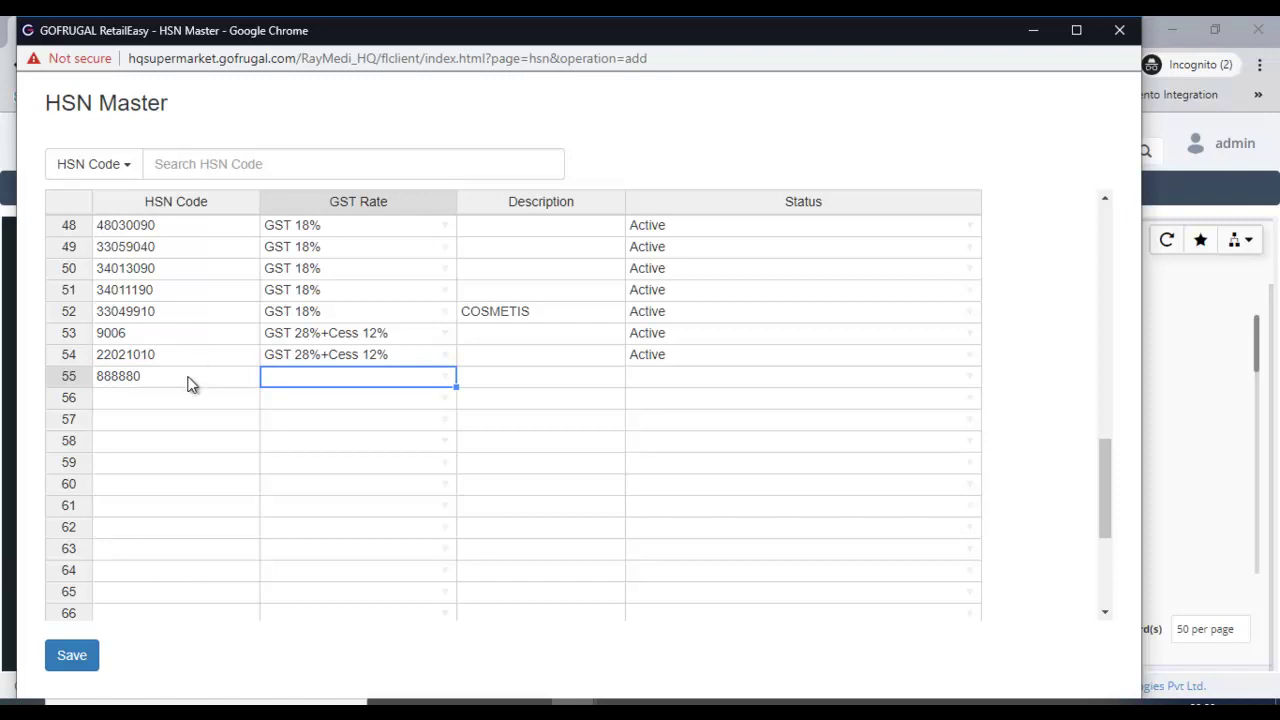
pyautogui.click(446, 377)
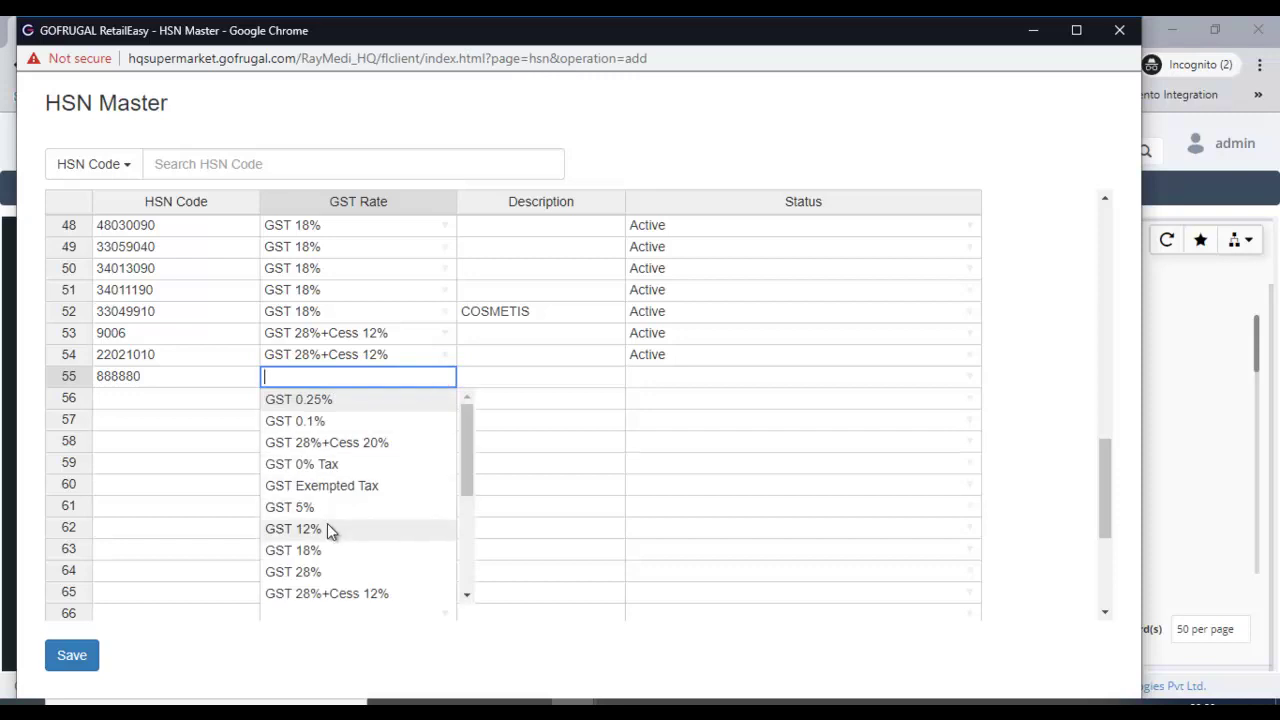
pyautogui.click(330, 529)
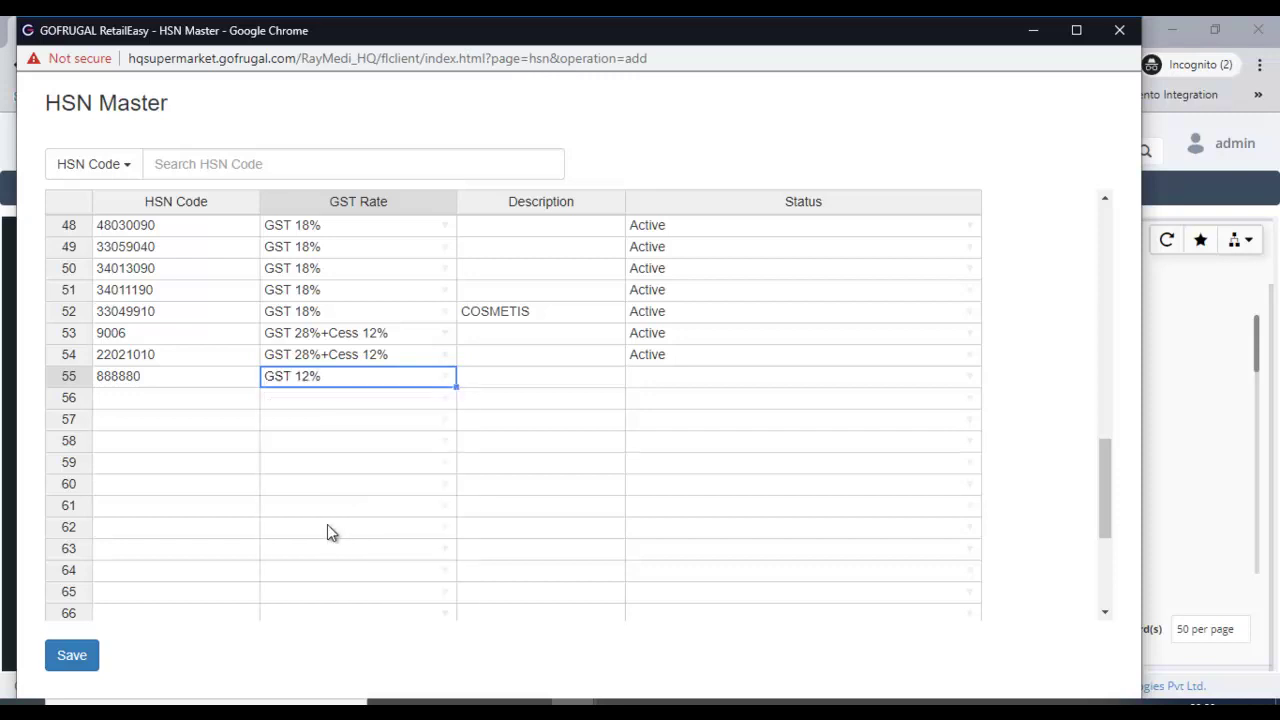
# Describe the new HSN code as 'supermarket products' and mark it Active.
pyautogui.click(617, 380)
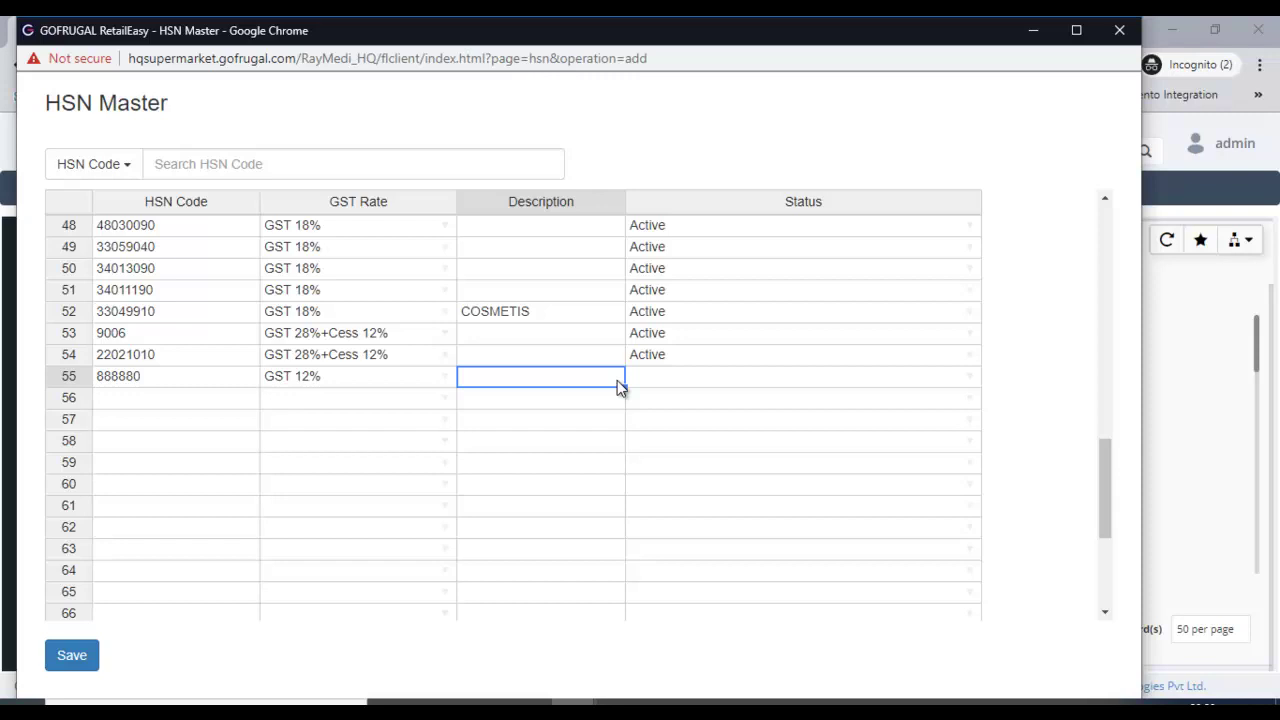
pyautogui.write('supermarket products')
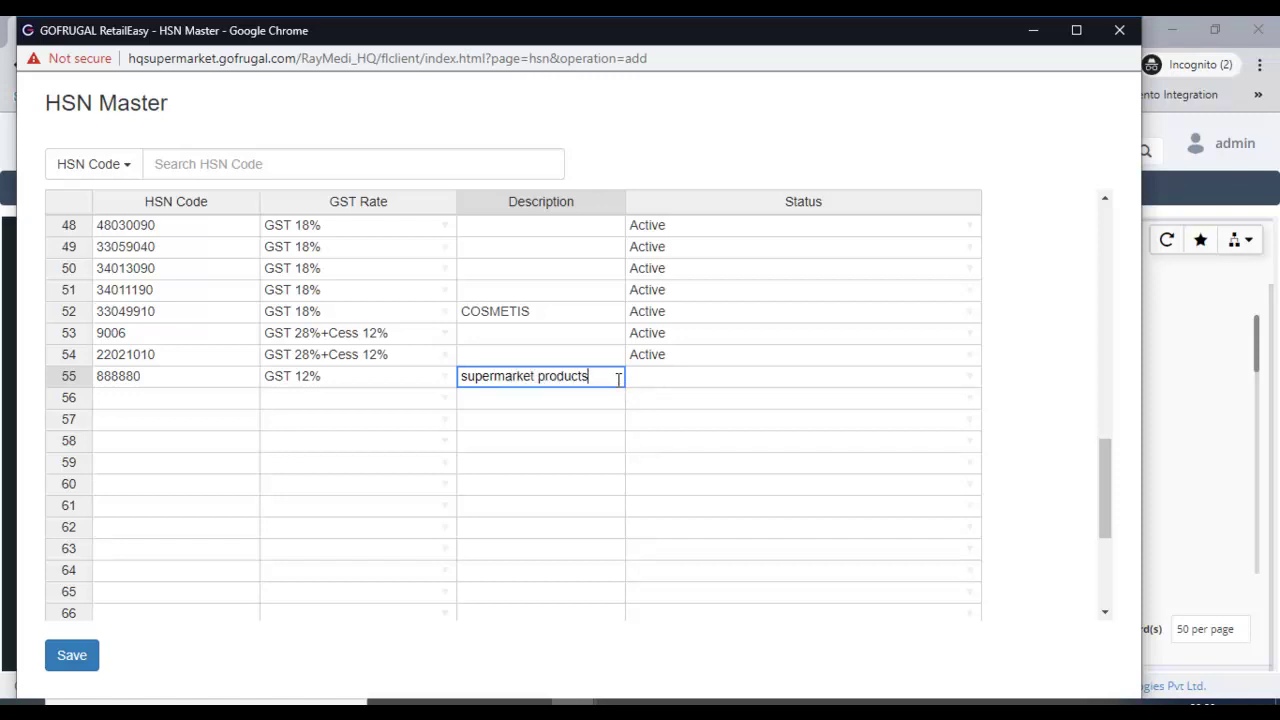
pyautogui.press('Tab')
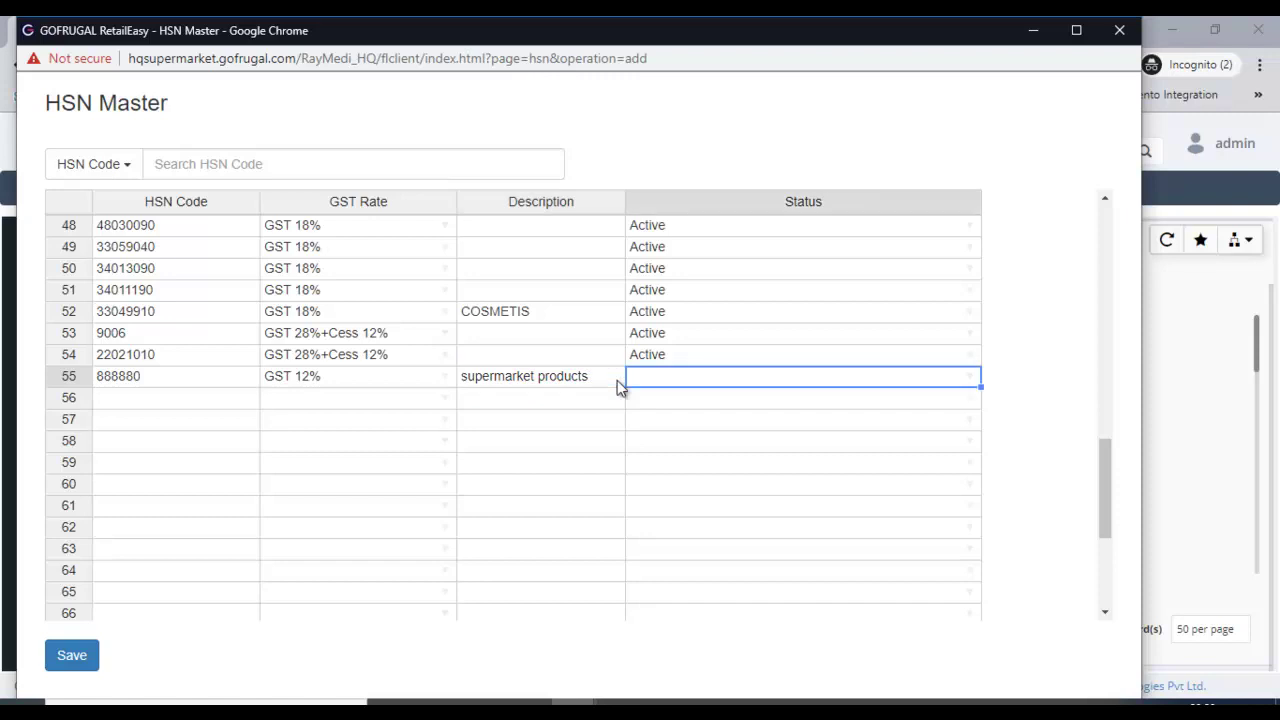
pyautogui.click(970, 378)
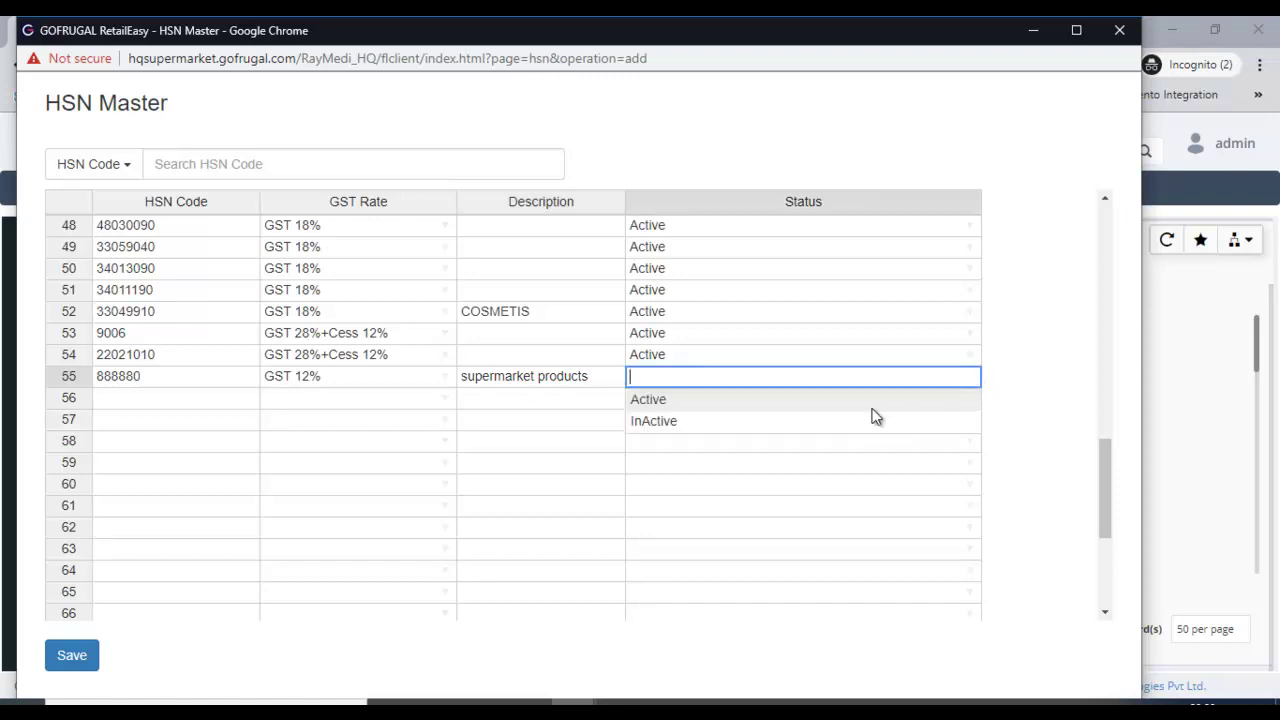
pyautogui.click(870, 407)
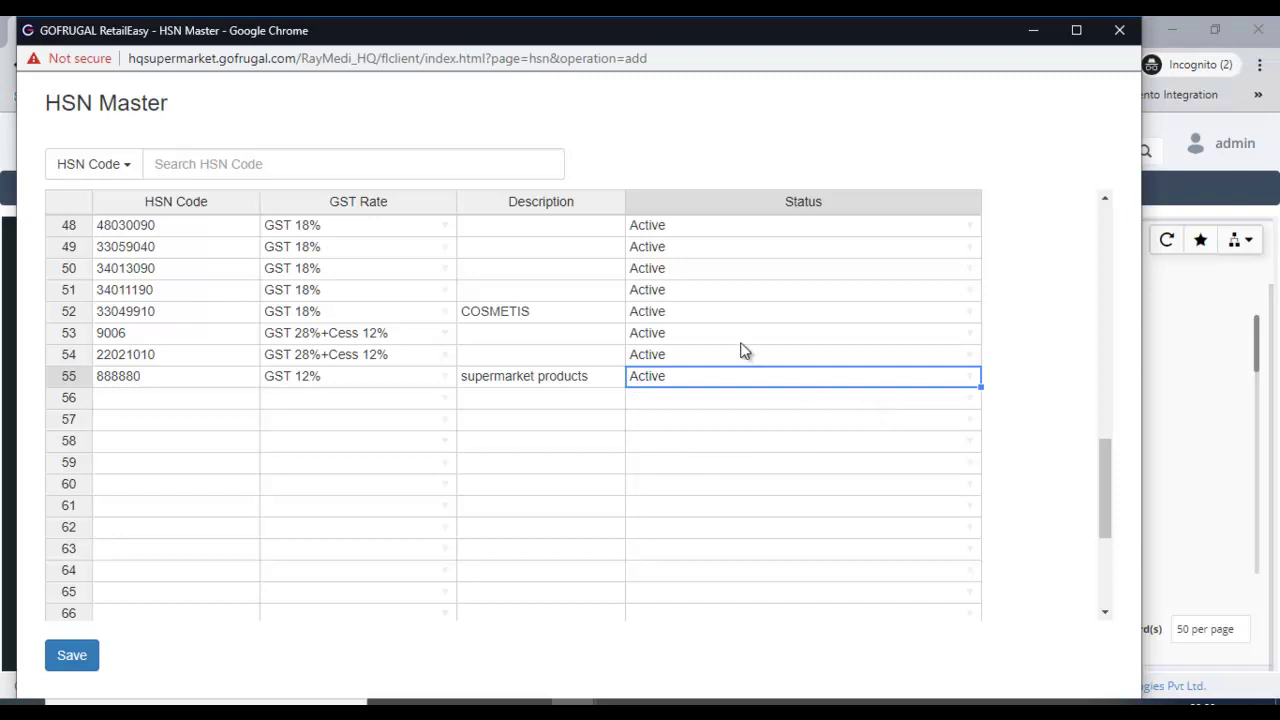
# Save the HSN entry, dismiss the confirmation and close the entry window.
pyautogui.click(70, 658)
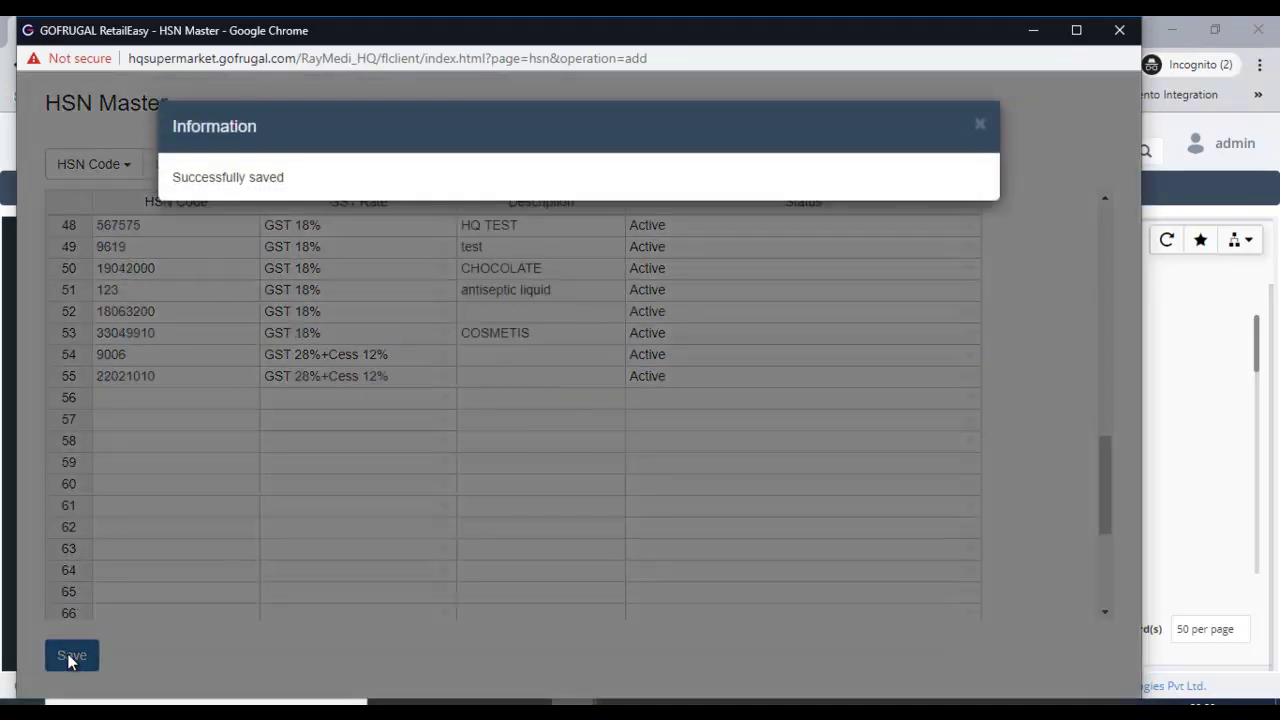
pyautogui.click(981, 128)
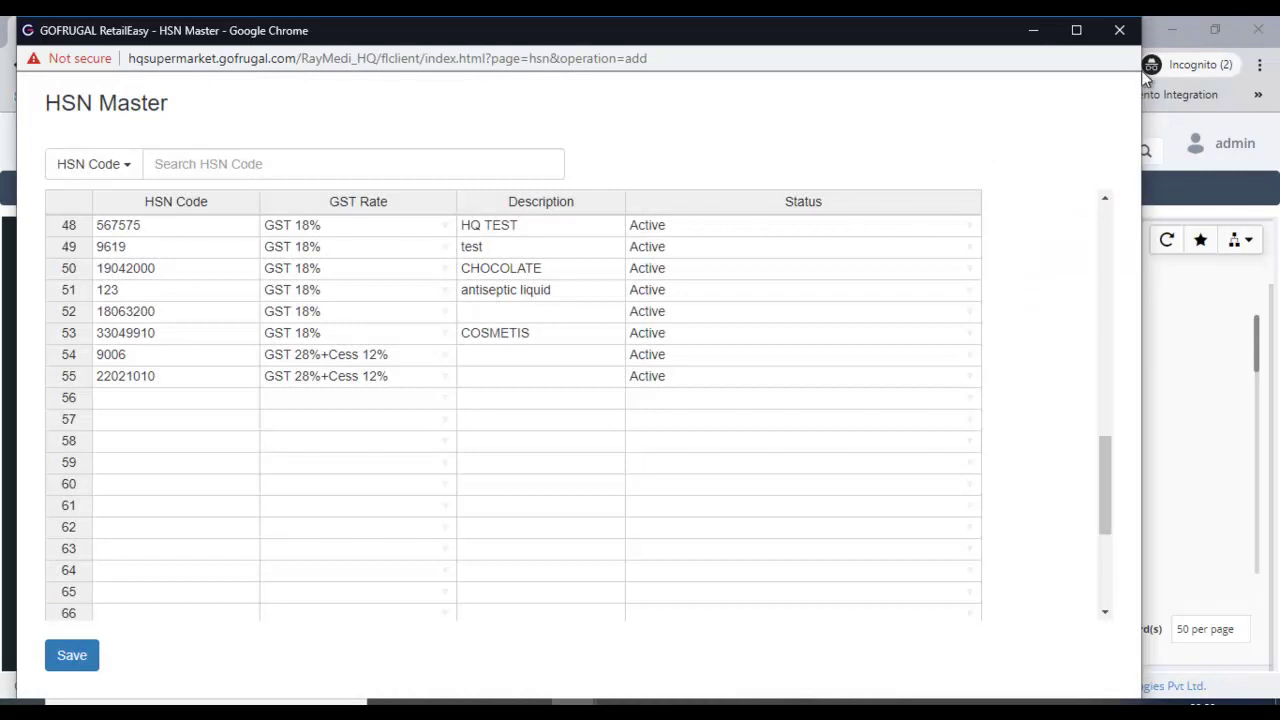
pyautogui.click(1119, 30)
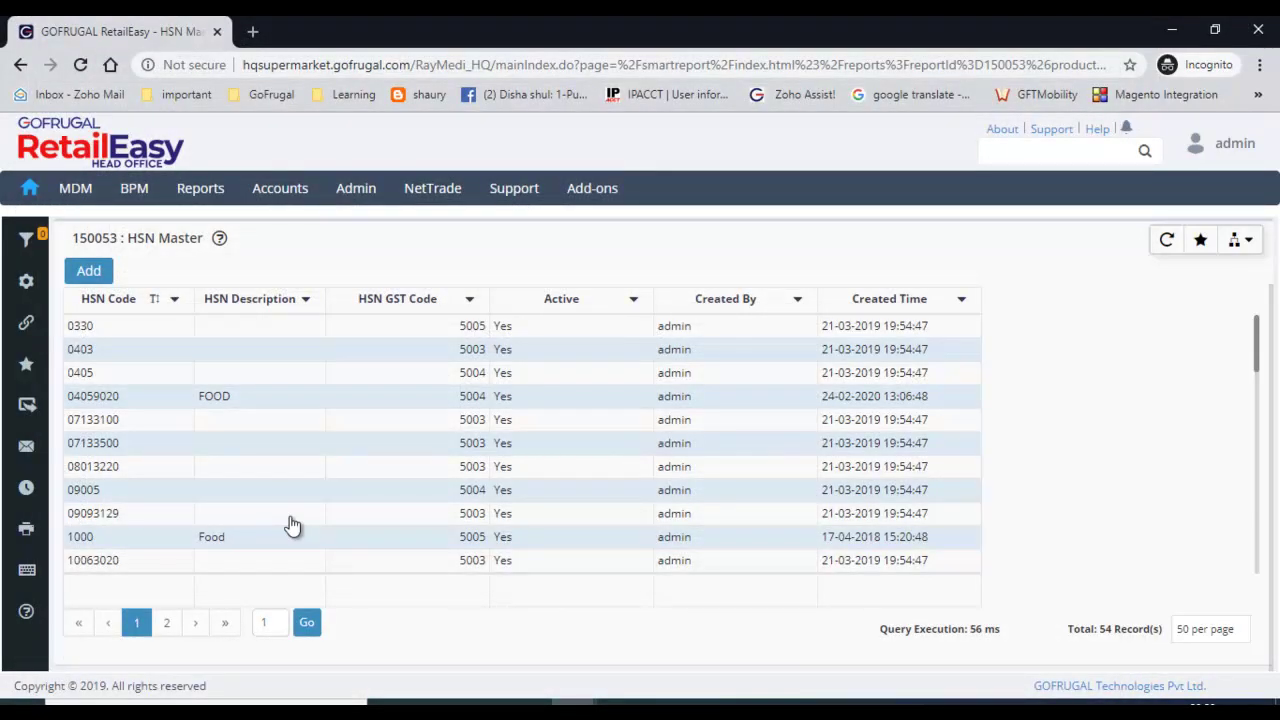
pyautogui.click(88, 192)
# Open the Tax Master under Tax Master Management and add a new tax entry.
pyautogui.moveTo(113, 448)
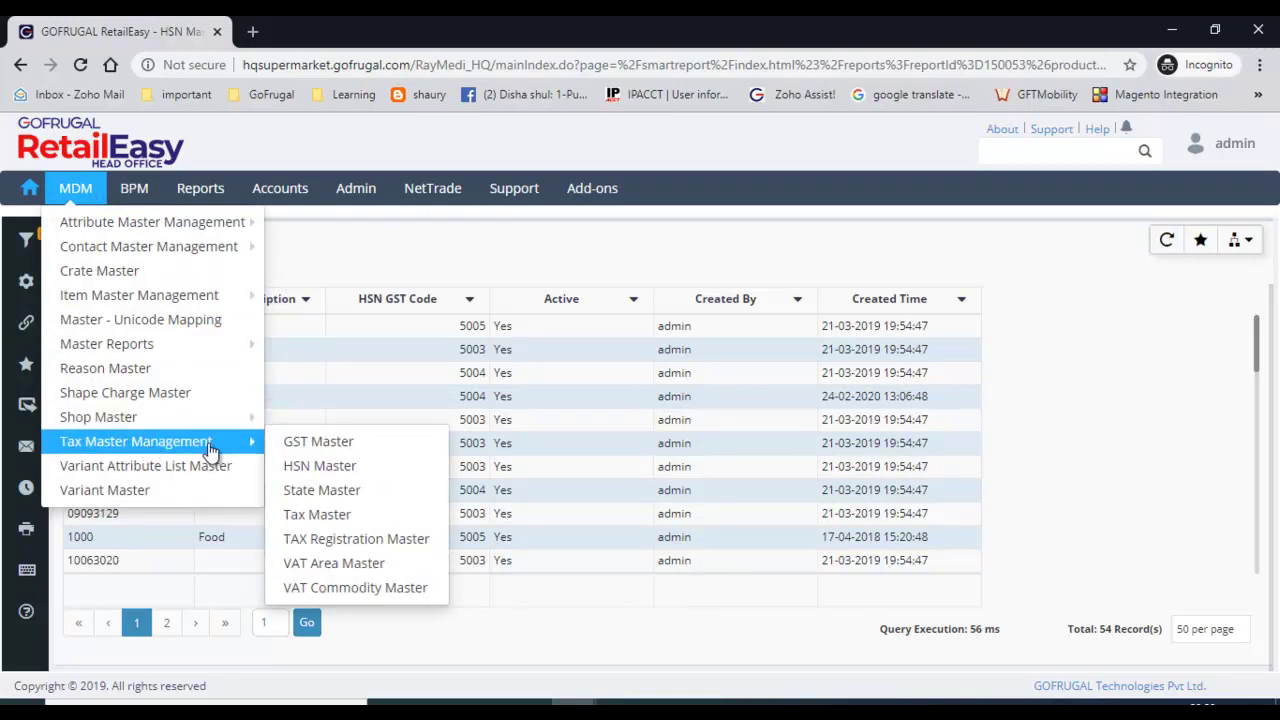
pyautogui.click(372, 522)
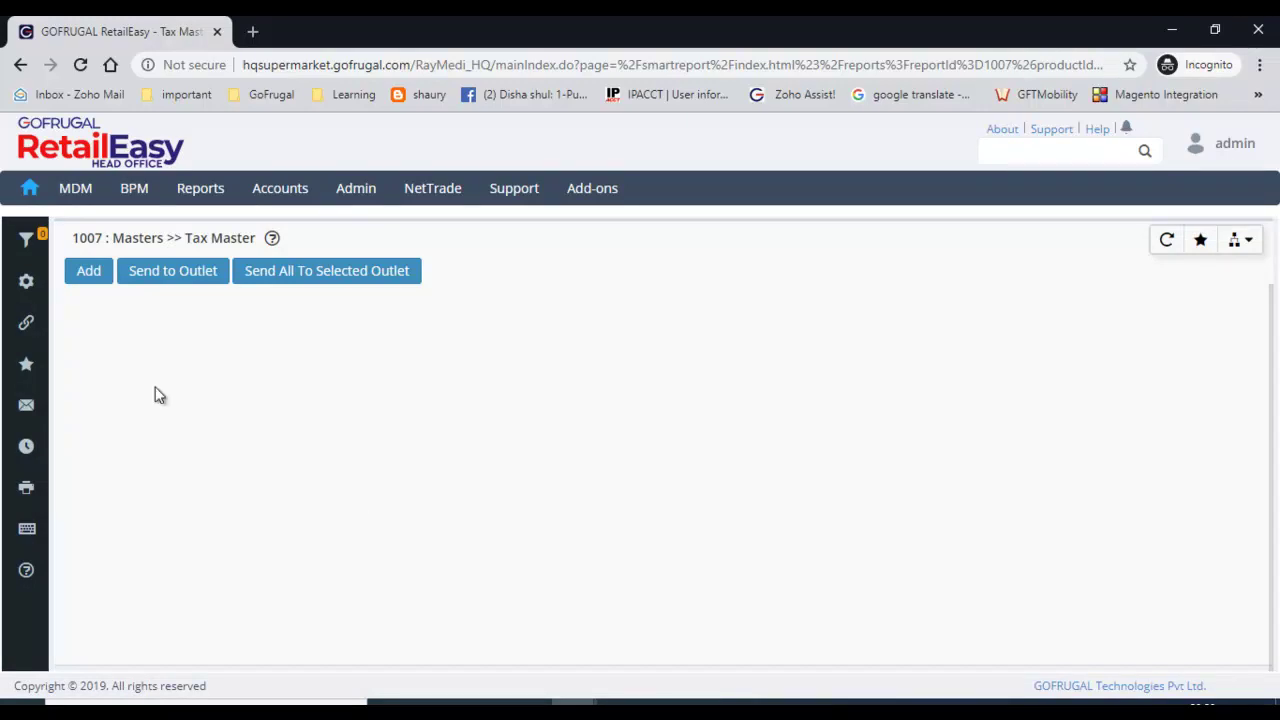
pyautogui.click(97, 280)
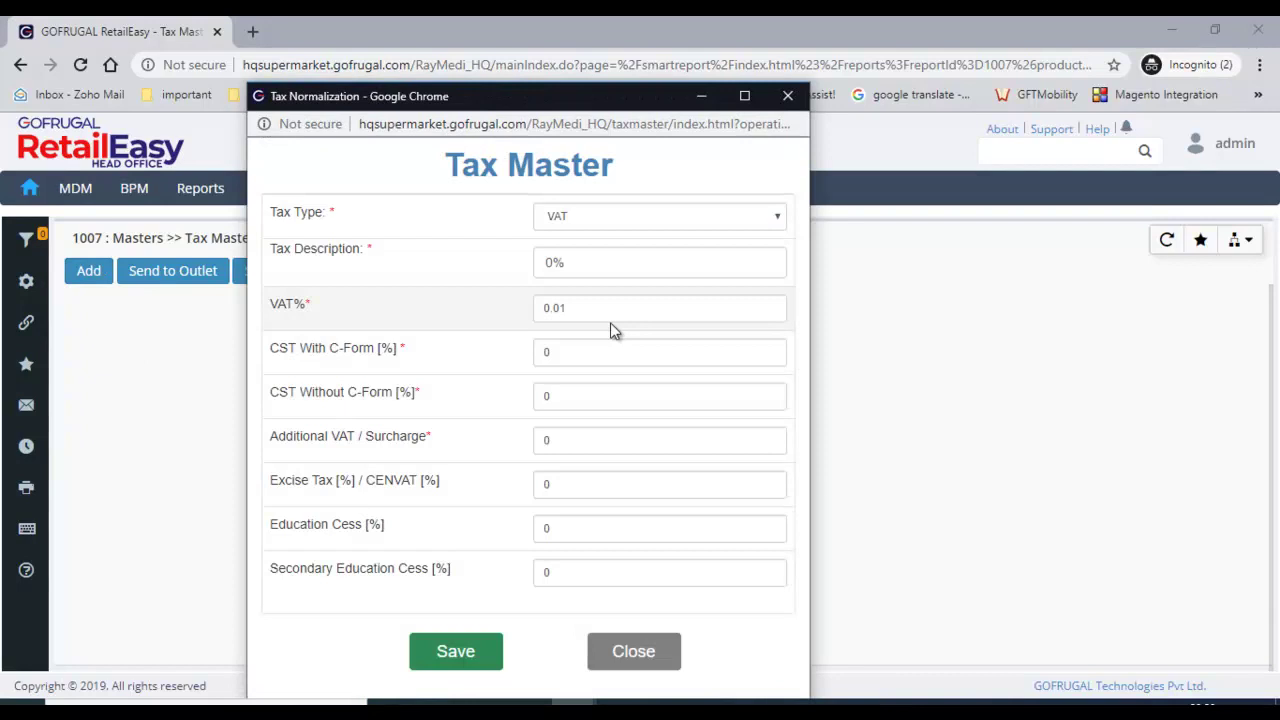
# Define a VAT tax type described 'VAT 14%' with VAT% 14, then close the form.
pyautogui.click(714, 219)
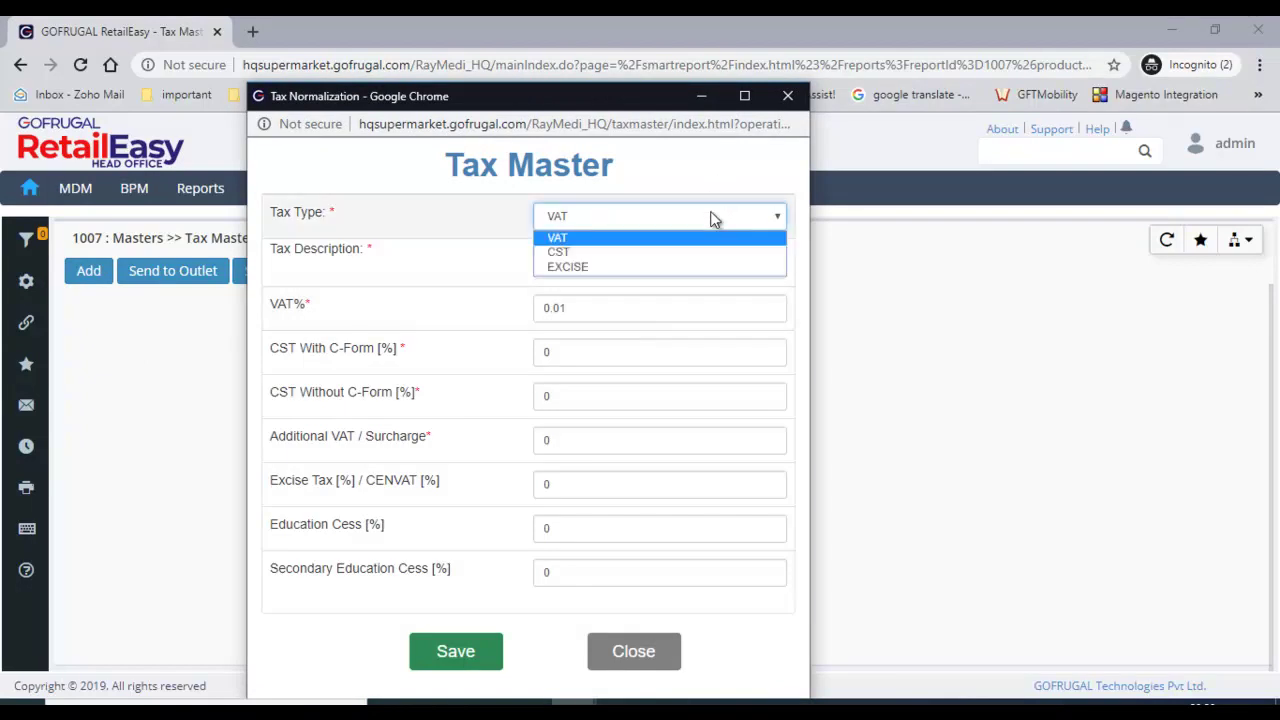
pyautogui.click(667, 239)
pyautogui.doubleClick(607, 268)
pyautogui.write('VA')
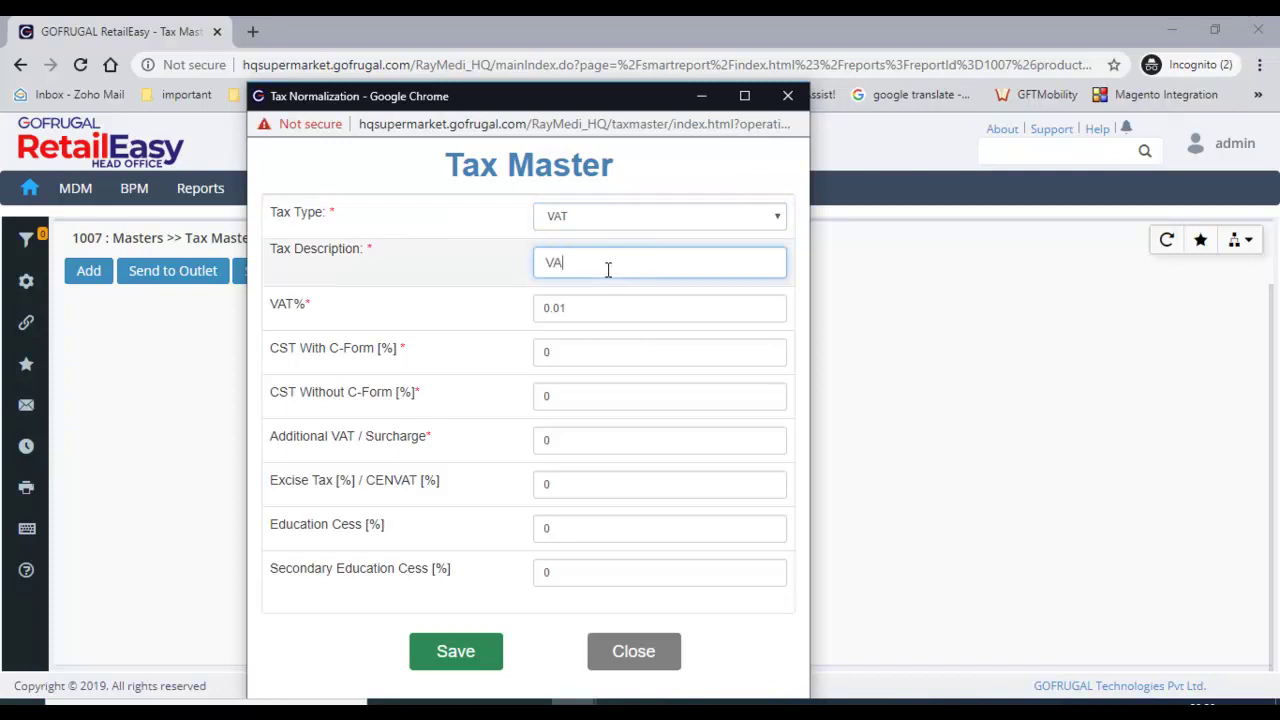
pyautogui.write('T 1%')
pyautogui.press('BackSpace')
pyautogui.press('BackSpace')
pyautogui.write('14')
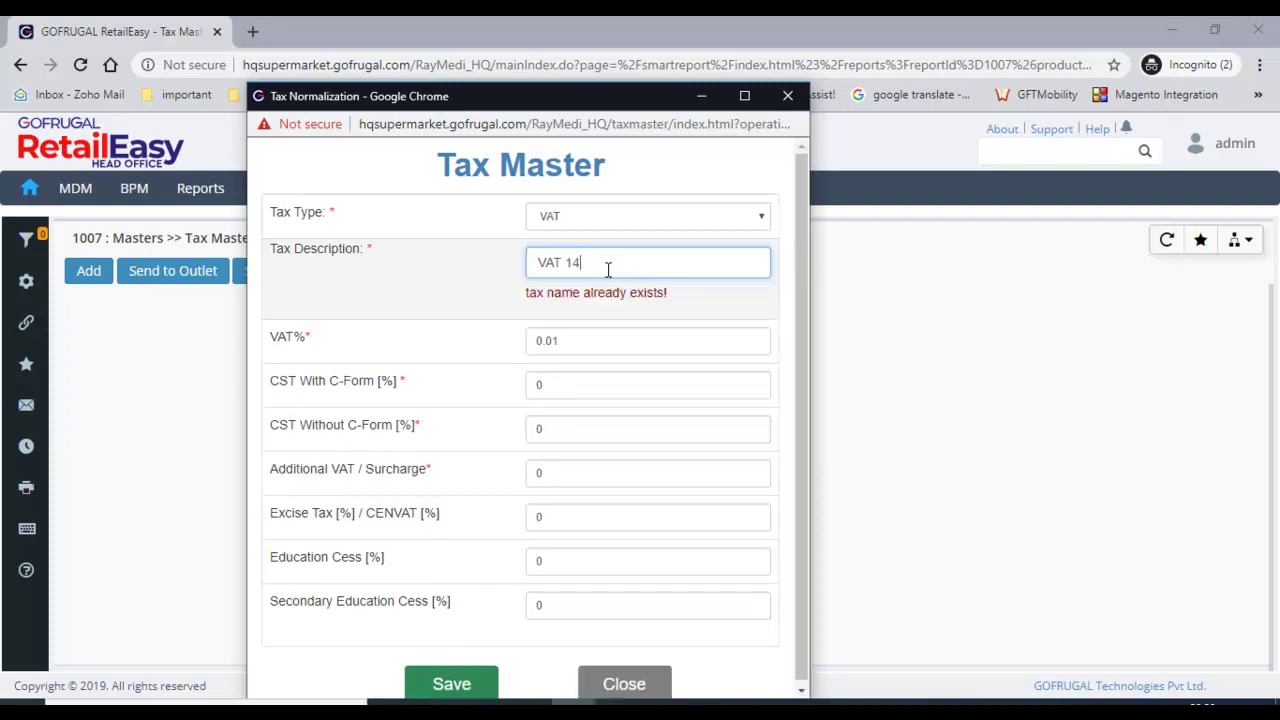
pyautogui.write('%')
pyautogui.click(595, 307)
pyautogui.write('14')
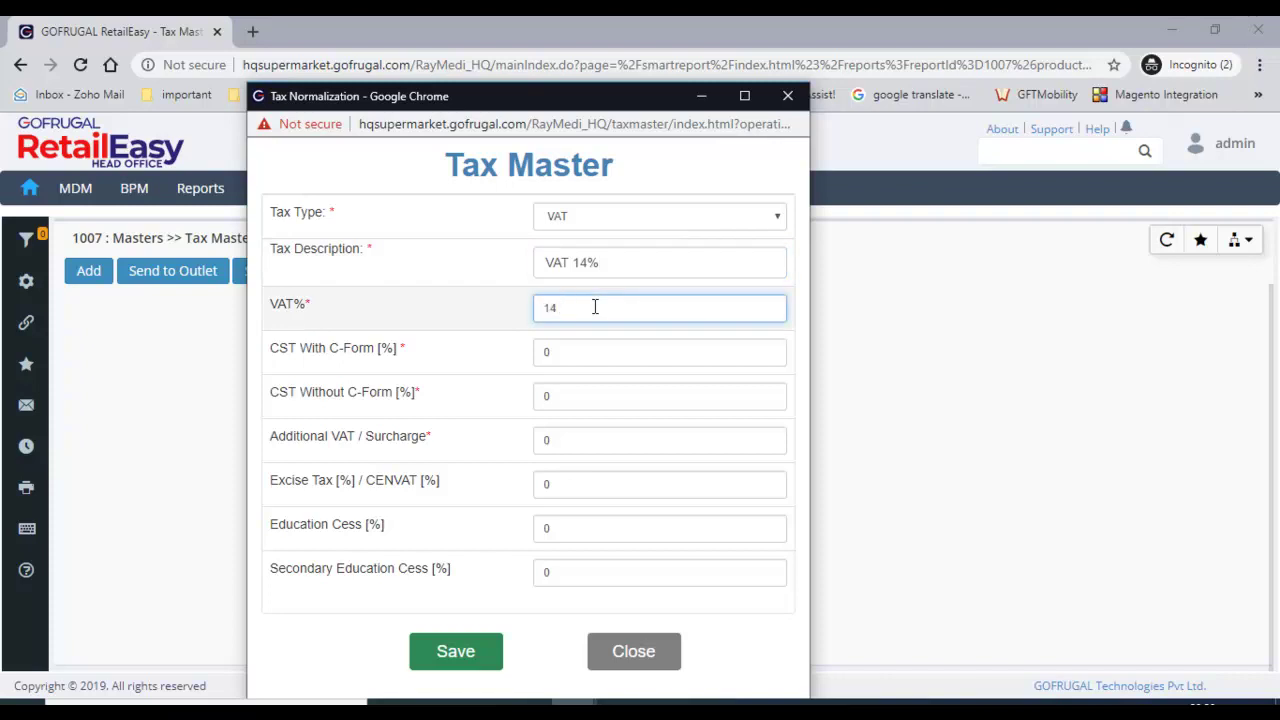
pyautogui.click(580, 348)
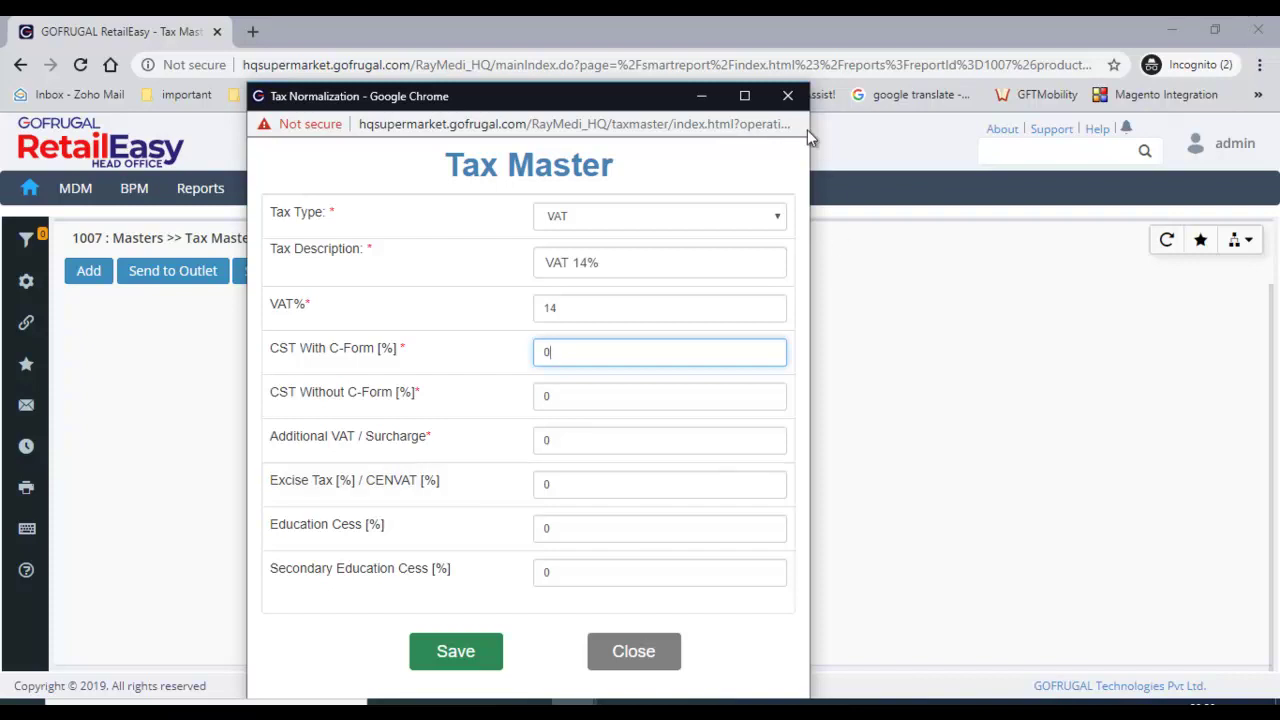
pyautogui.click(788, 96)
pyautogui.click(75, 190)
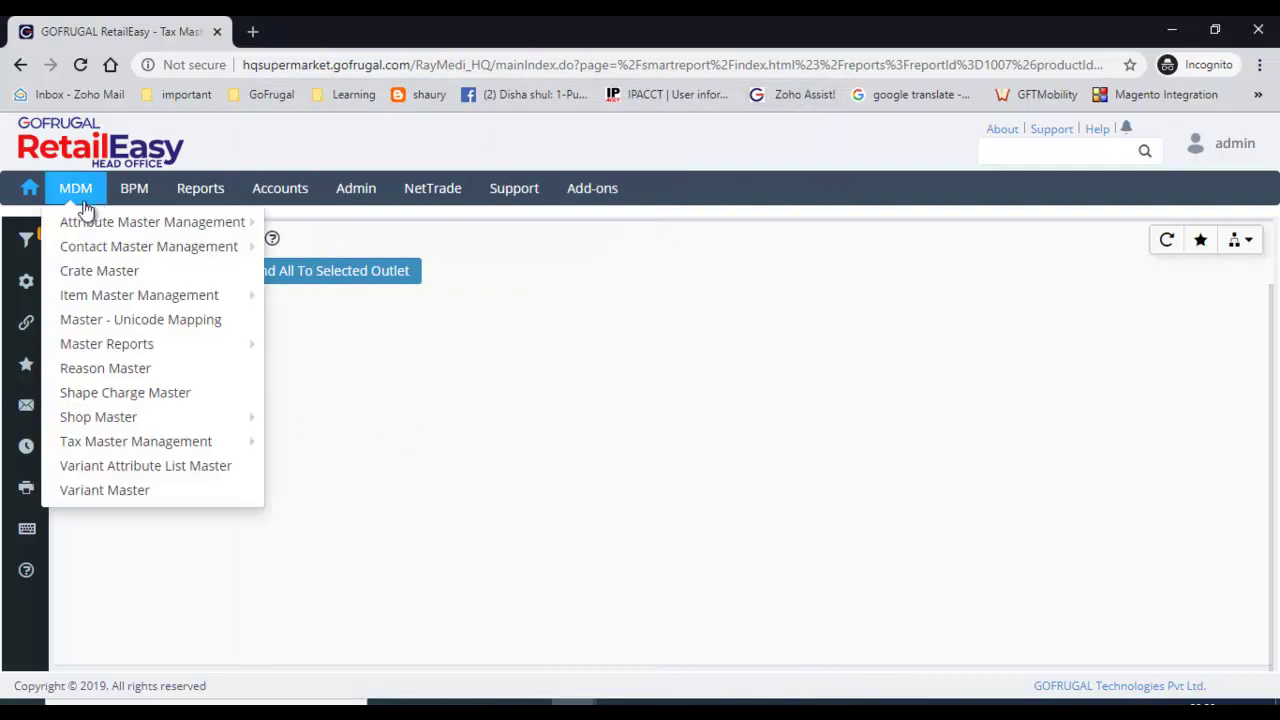
# Open the VAT Area Master list of Bangalore, Karnataka, Tamil Nadu and KERALA.
pyautogui.moveTo(190, 445)
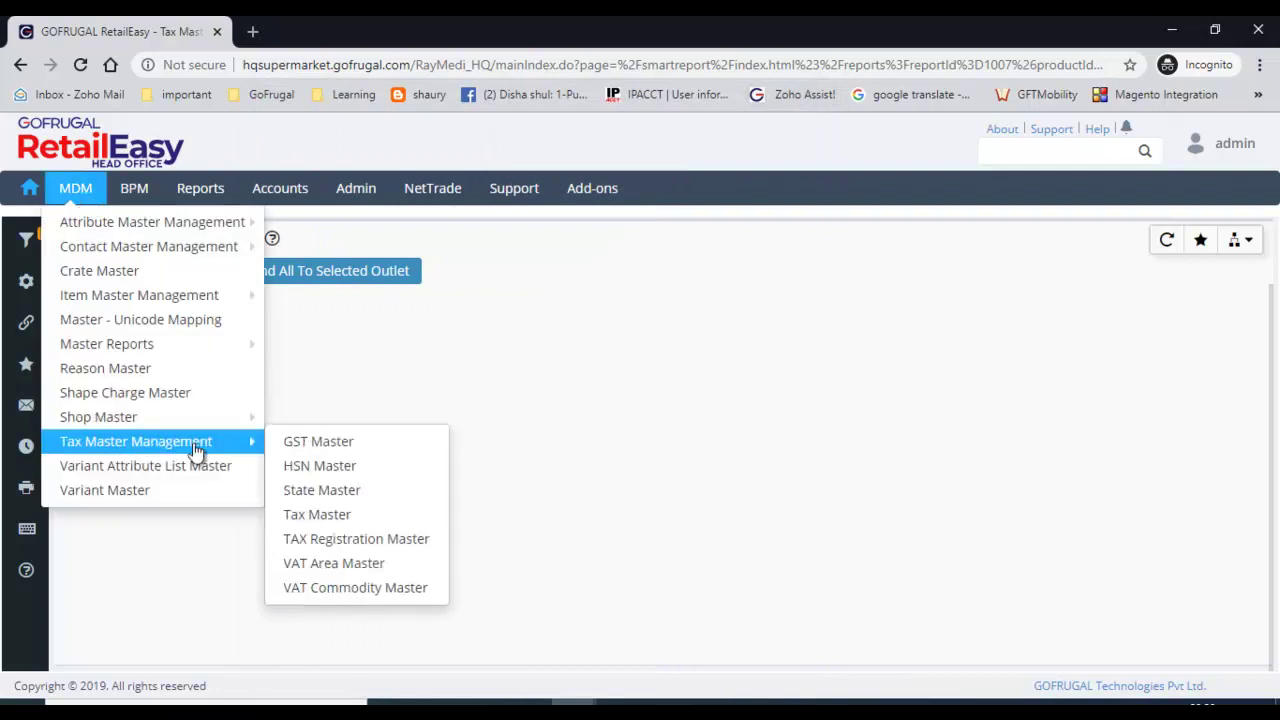
pyautogui.click(403, 566)
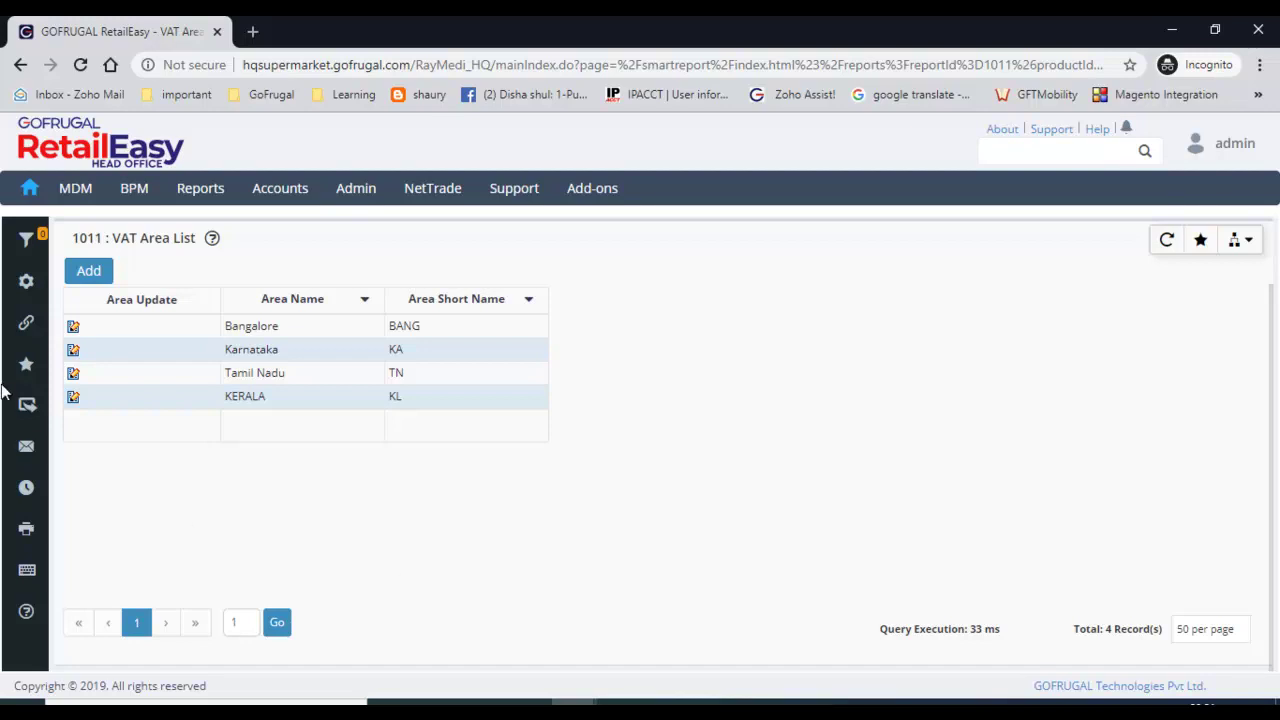
# Add a VAT area named 'West Bengal' with short name 'WB' and save it.
pyautogui.click(99, 272)
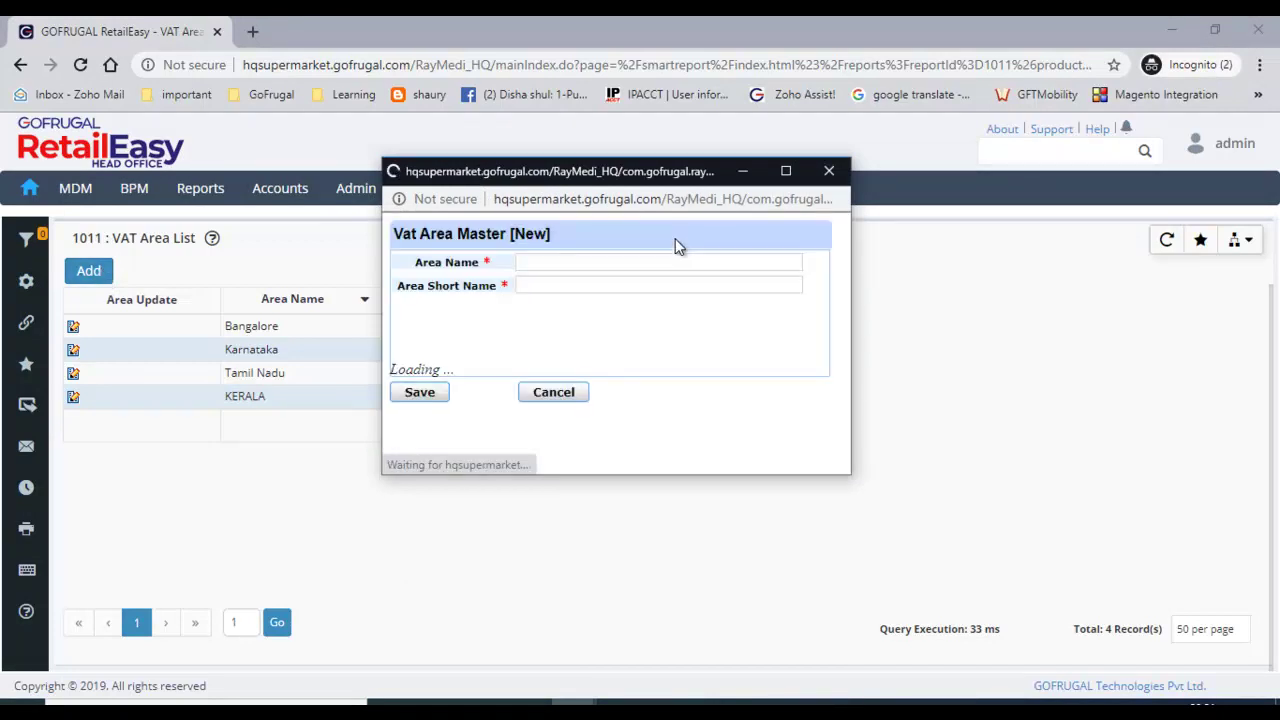
pyautogui.write('West Bengal')
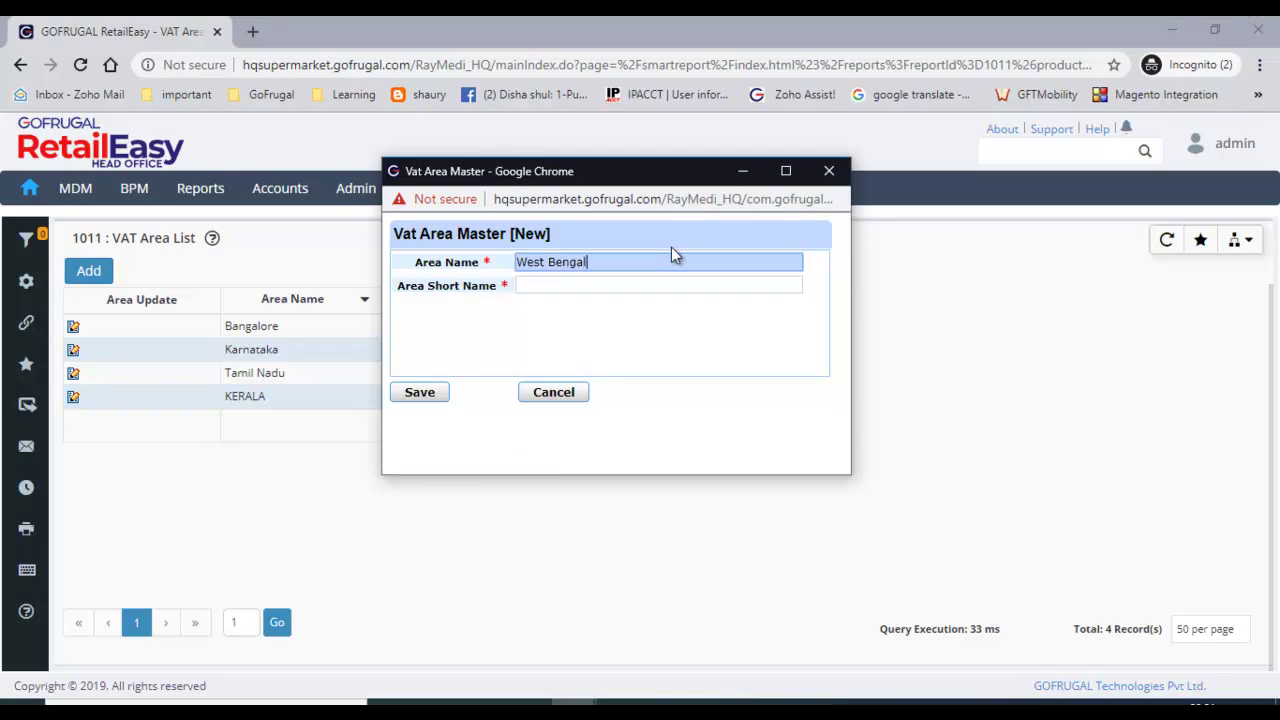
pyautogui.press('Return')
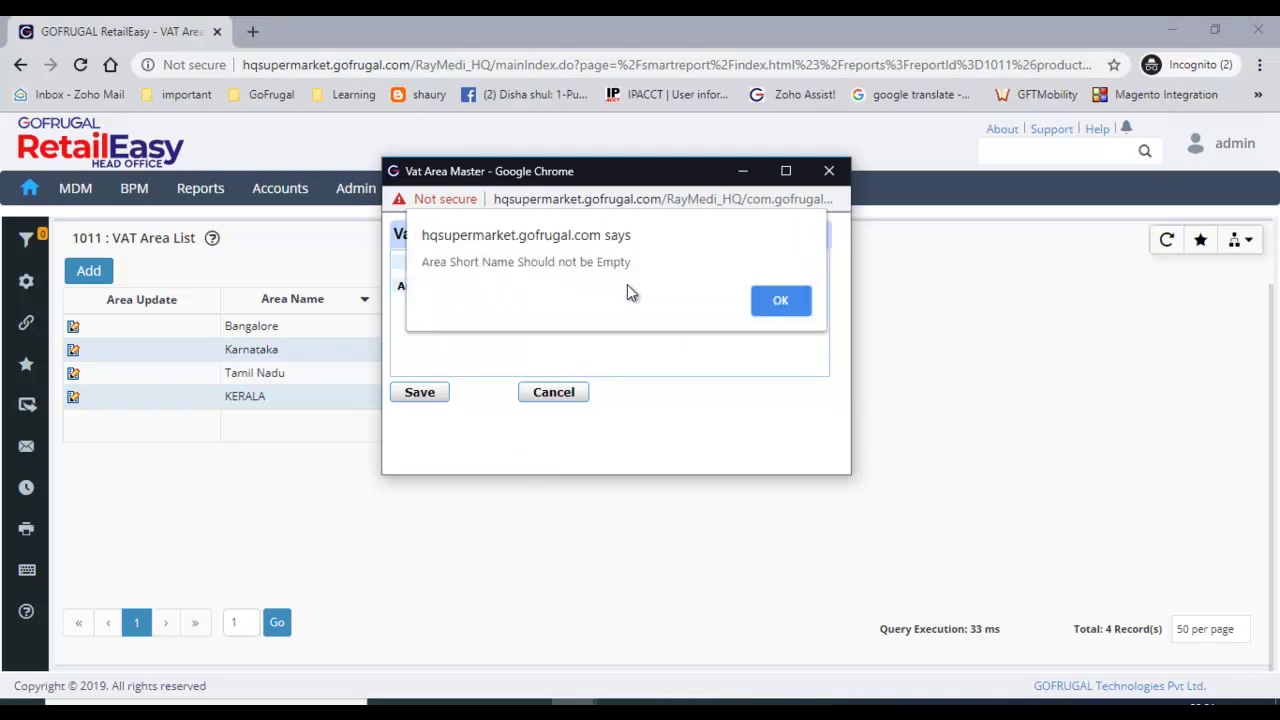
pyautogui.click(785, 305)
pyautogui.write('WB')
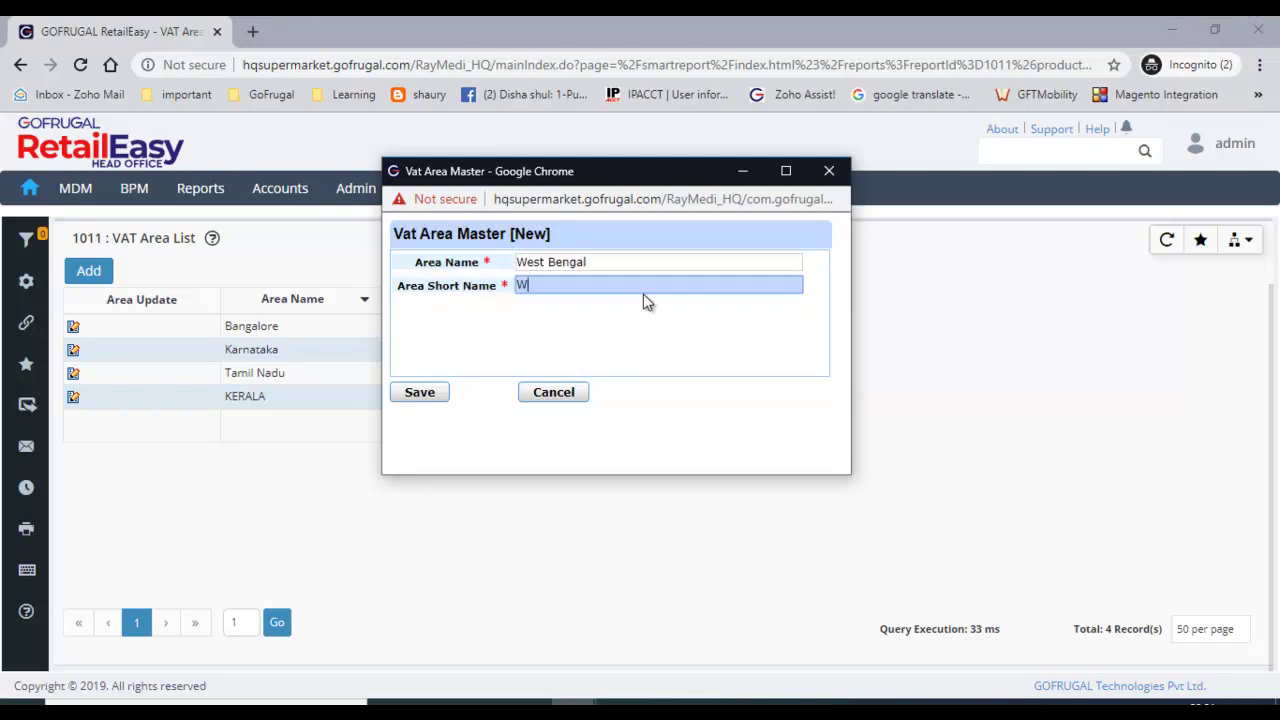
pyautogui.click(419, 400)
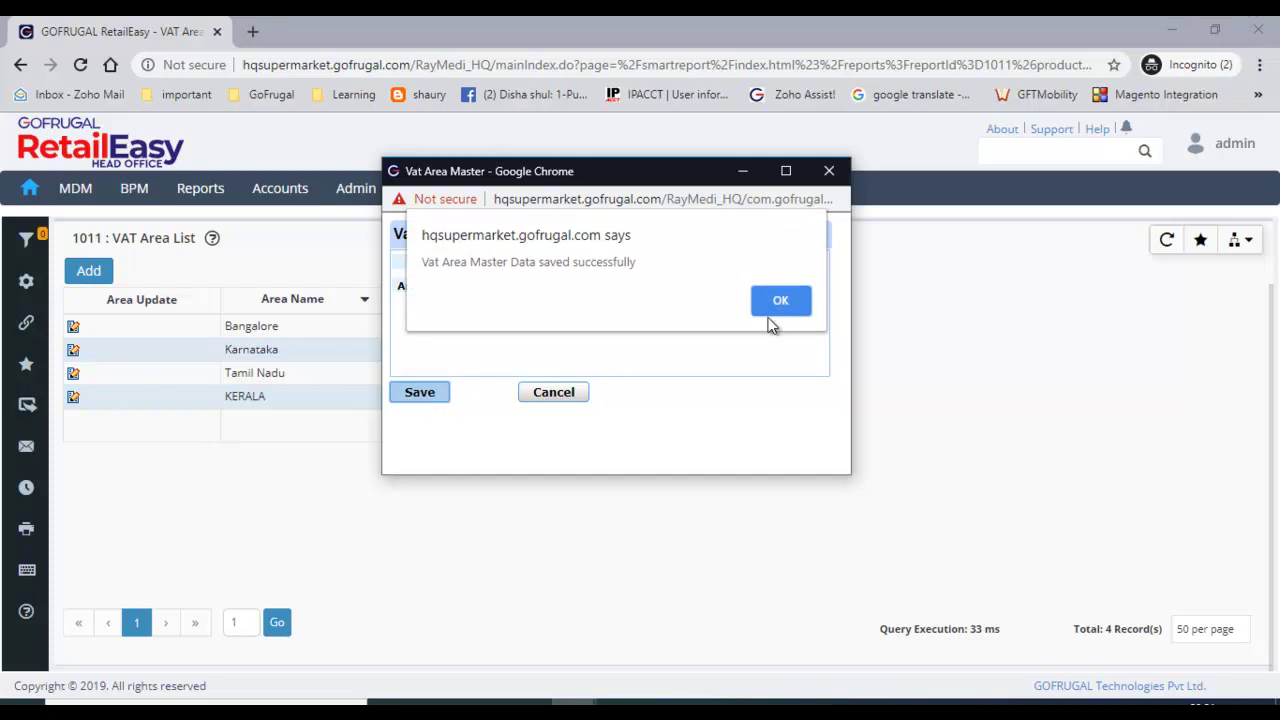
pyautogui.click(780, 309)
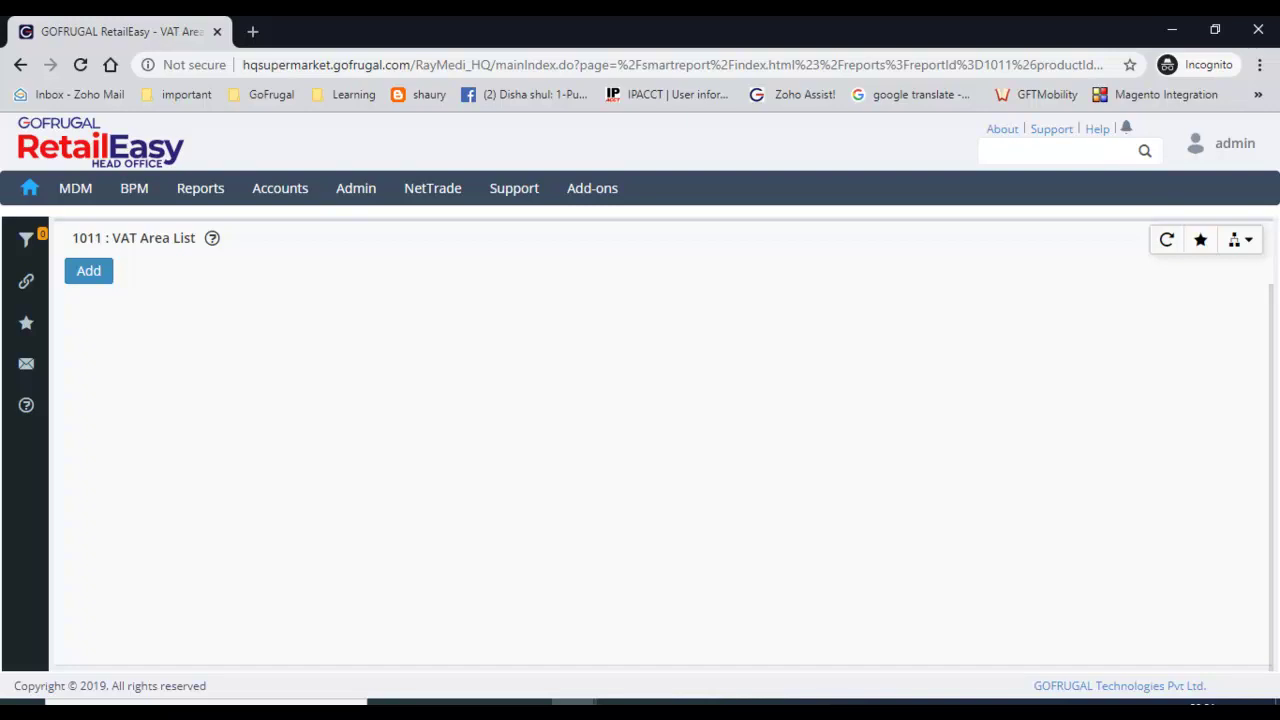
# Refresh and reload the VAT Area list until it shows five records including West Bengal (WB).
pyautogui.click(1168, 245)
pyautogui.click(639, 56)
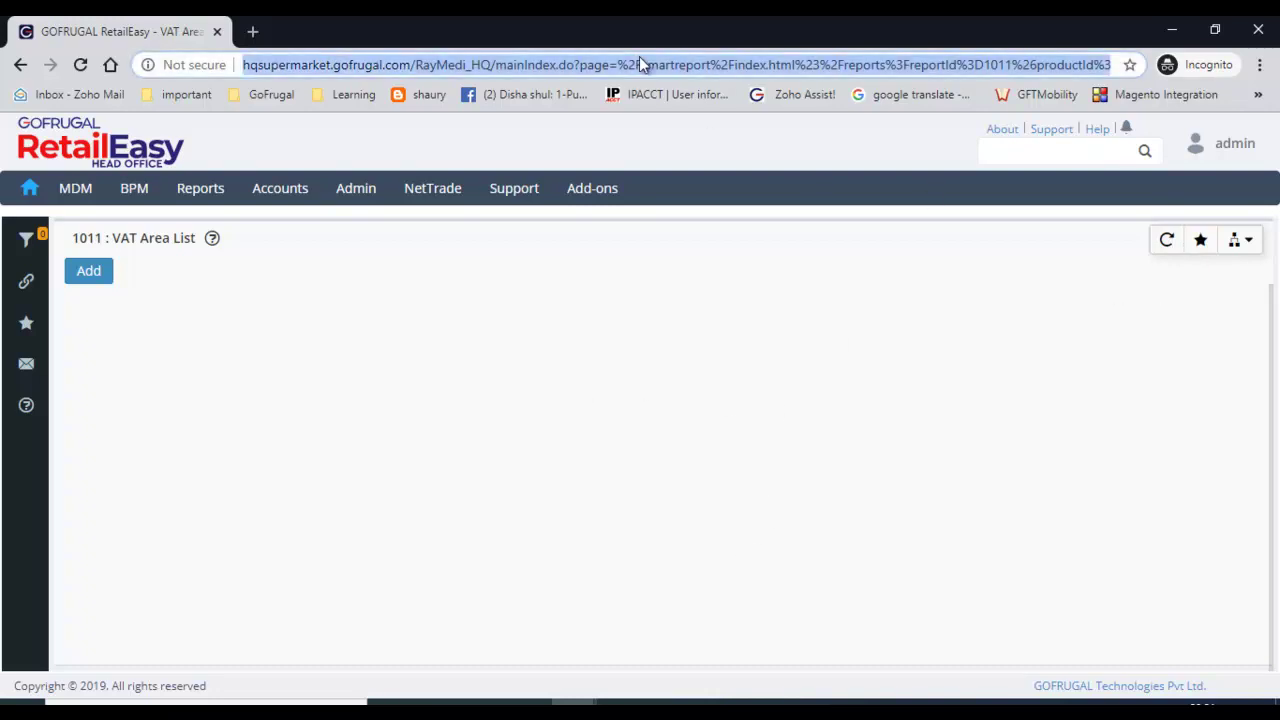
pyautogui.press('Return')
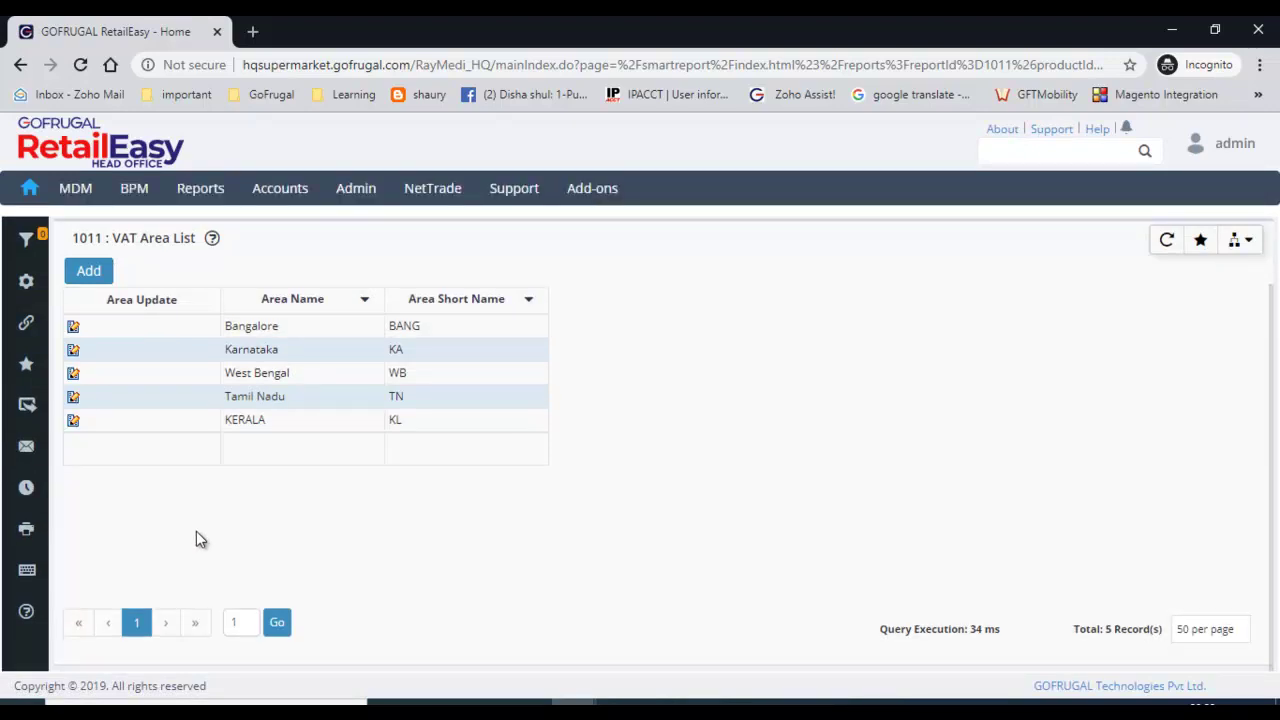
pyautogui.click(76, 190)
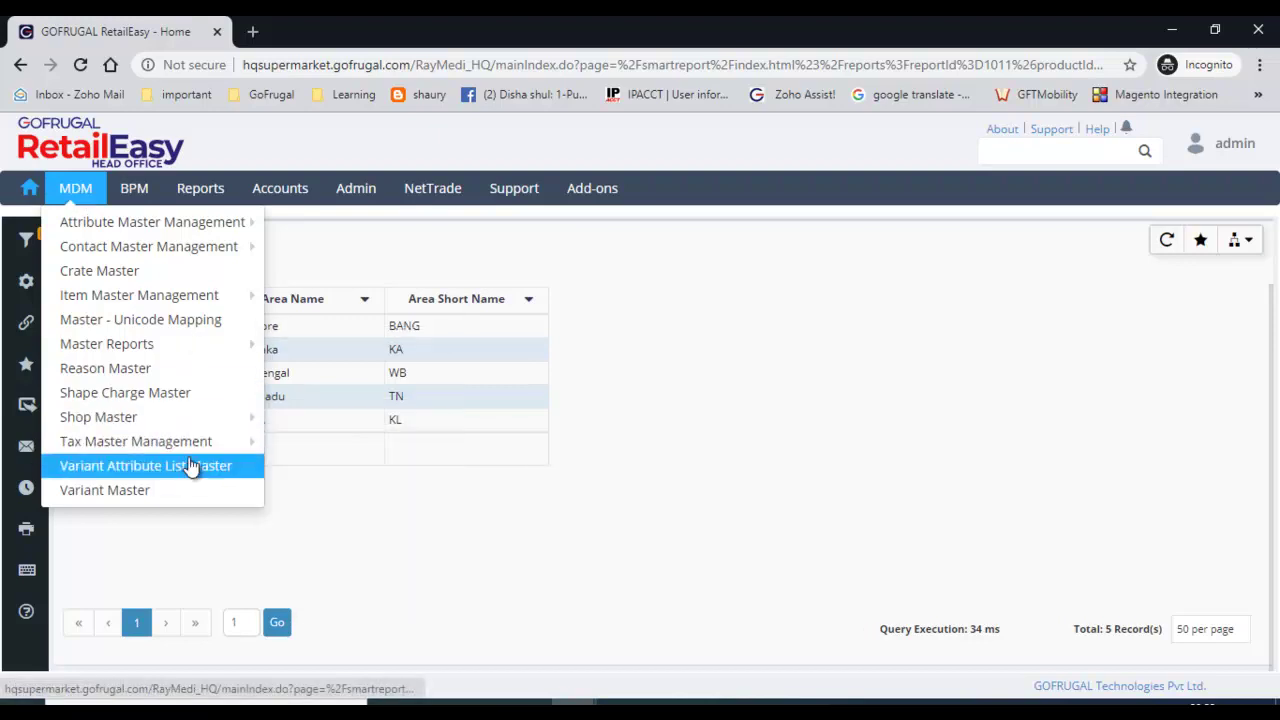
# Open the VAT Commodity Master from the Tax Master Management menu.
pyautogui.moveTo(197, 446)
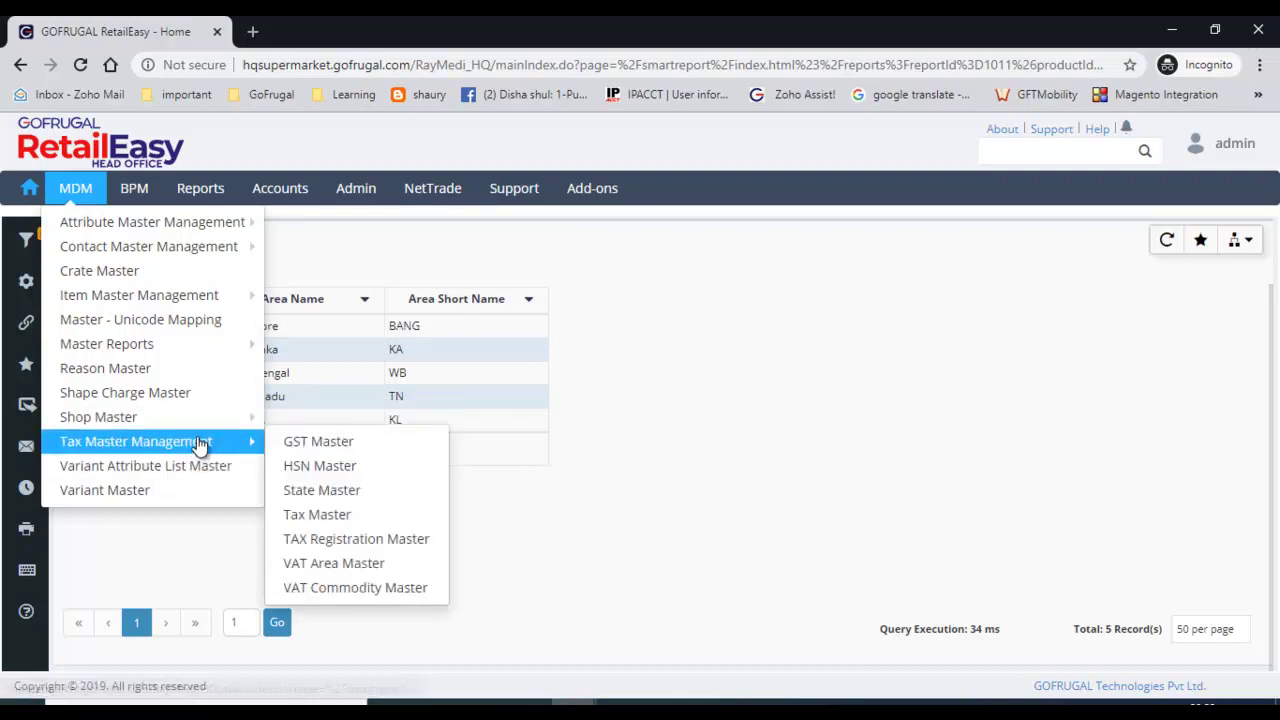
pyautogui.click(400, 591)
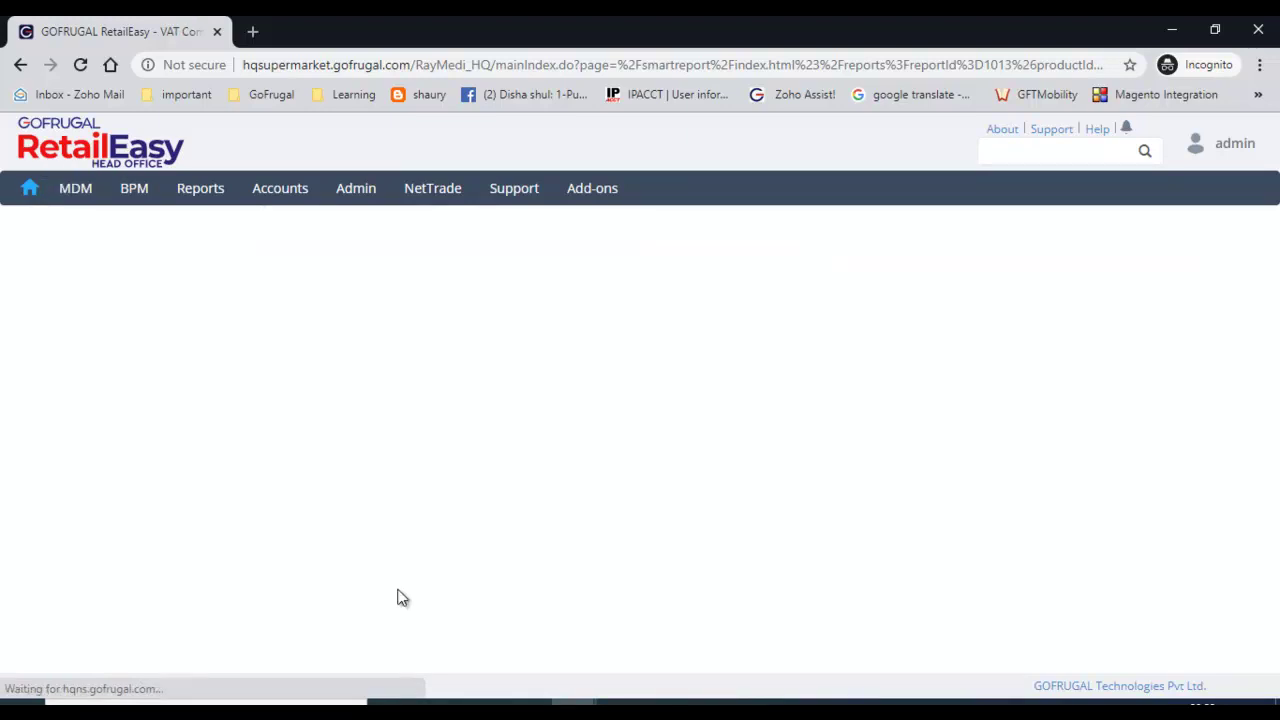